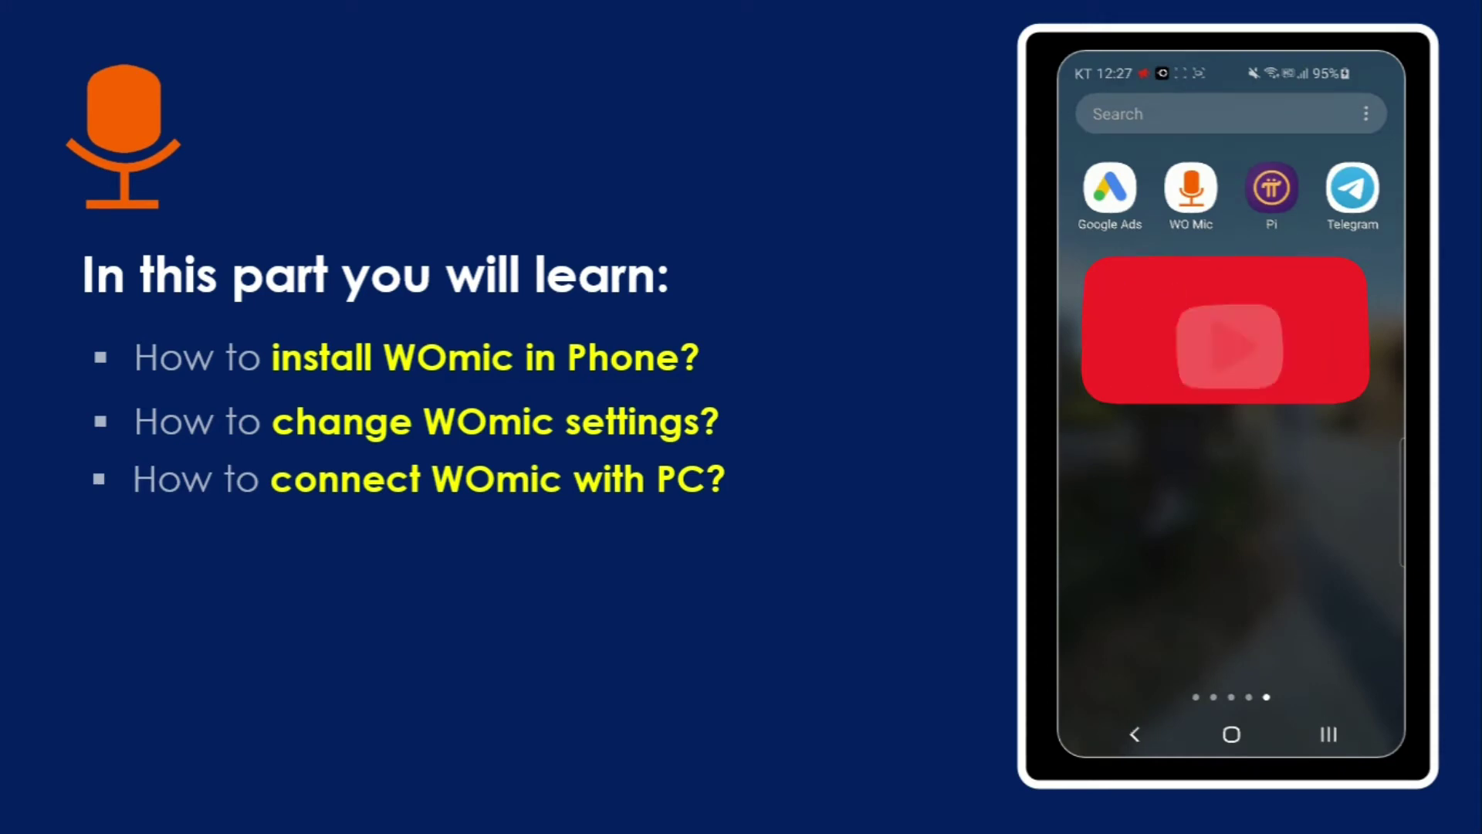
- Open WO Mic's settings on the phone and confirm the Transport stays set to USB
click(1191, 188)
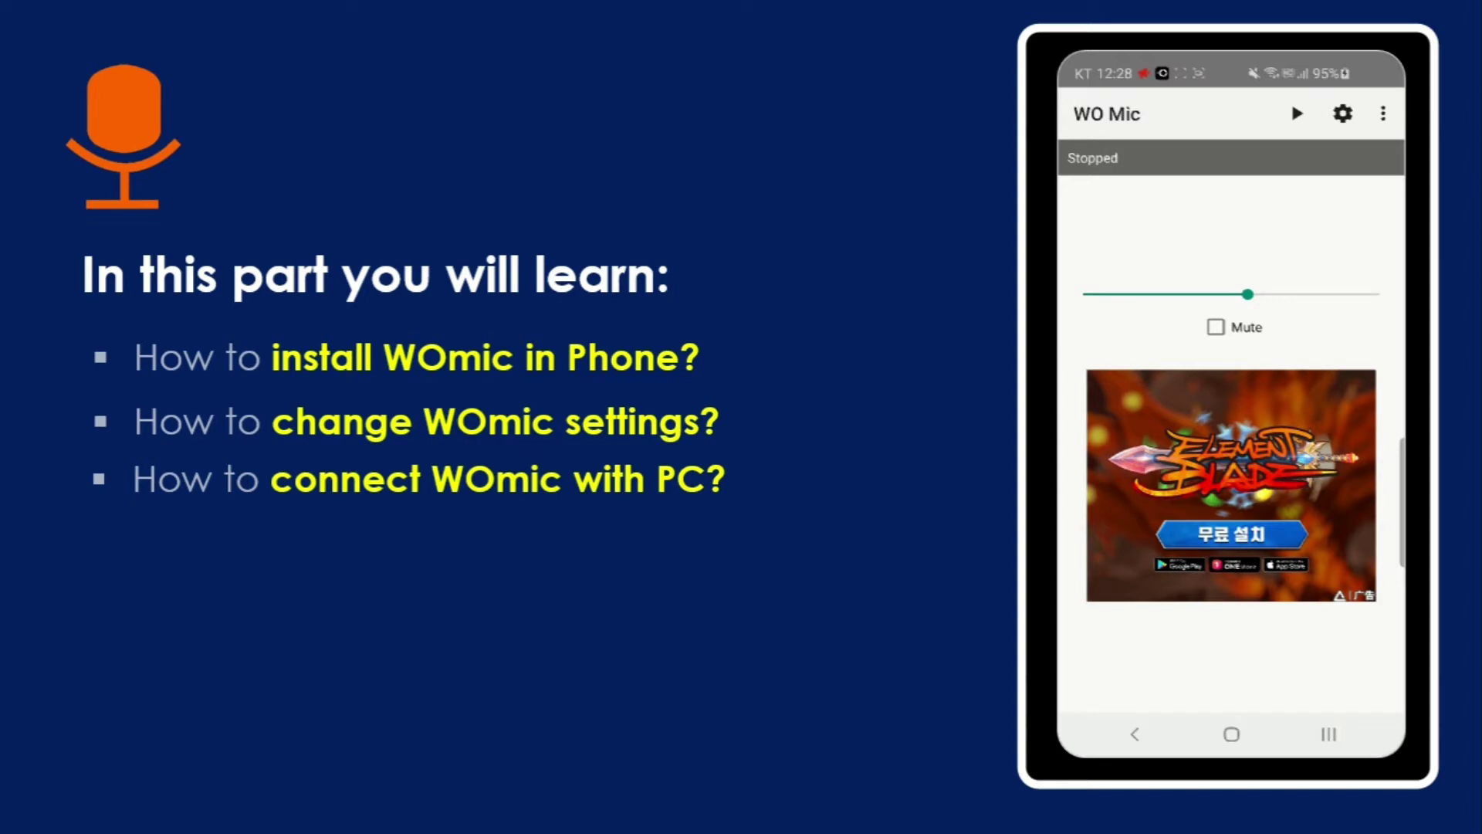
click(1343, 114)
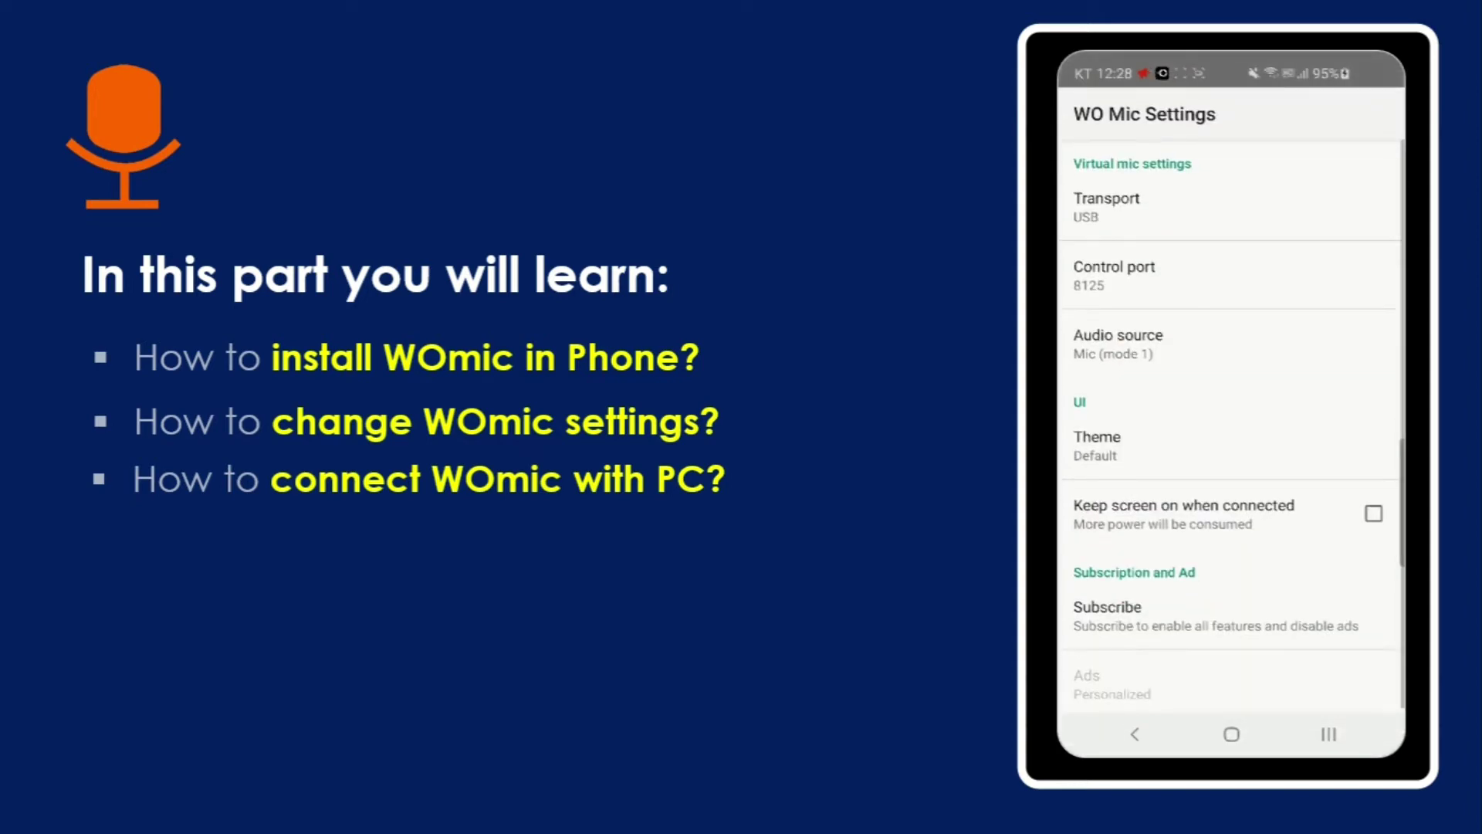
click(1119, 205)
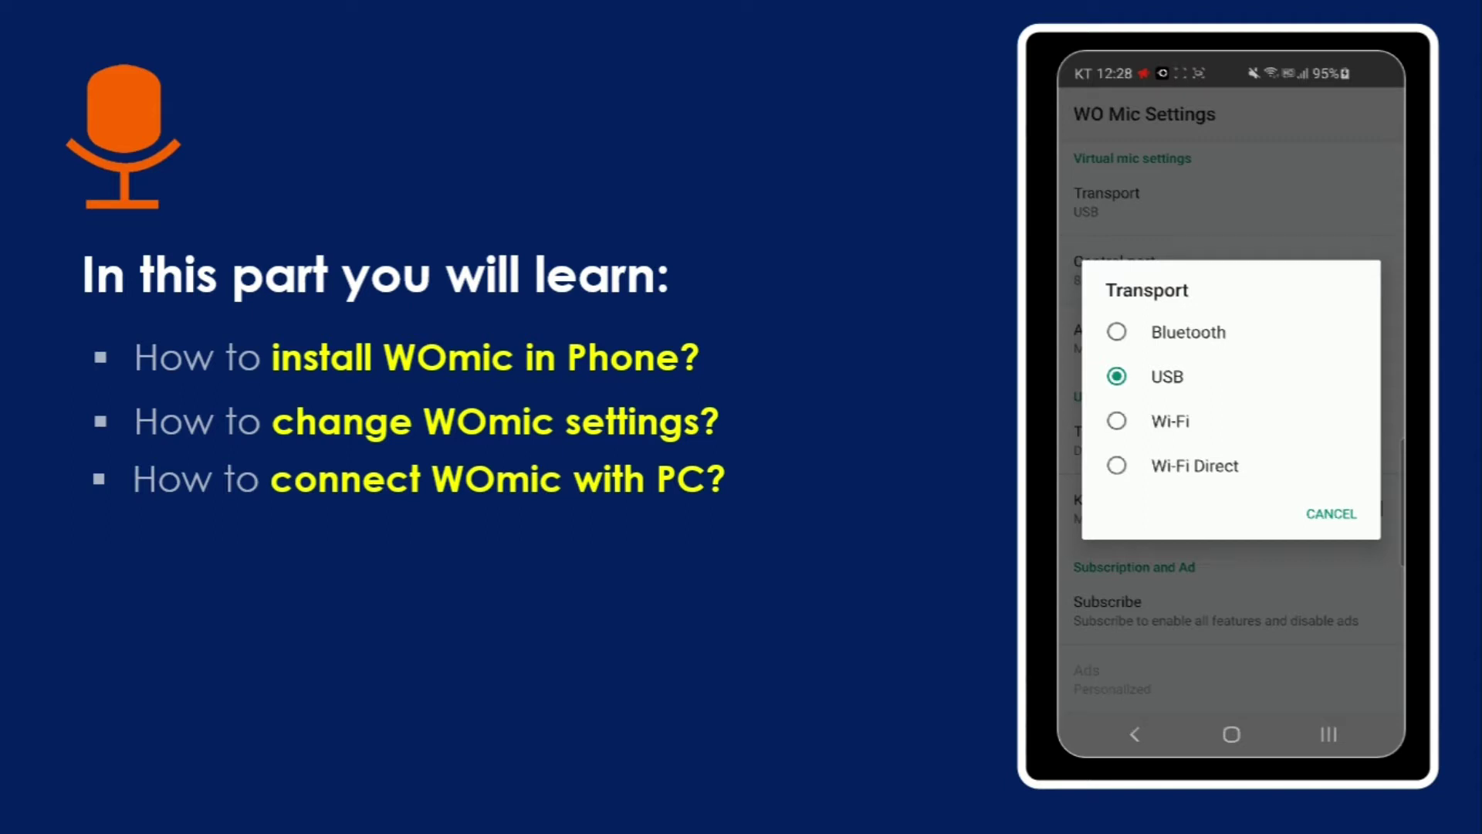
key(Escape)
- Go back to WO Mic's main screen and start the microphone service with Play
click(1118, 338)
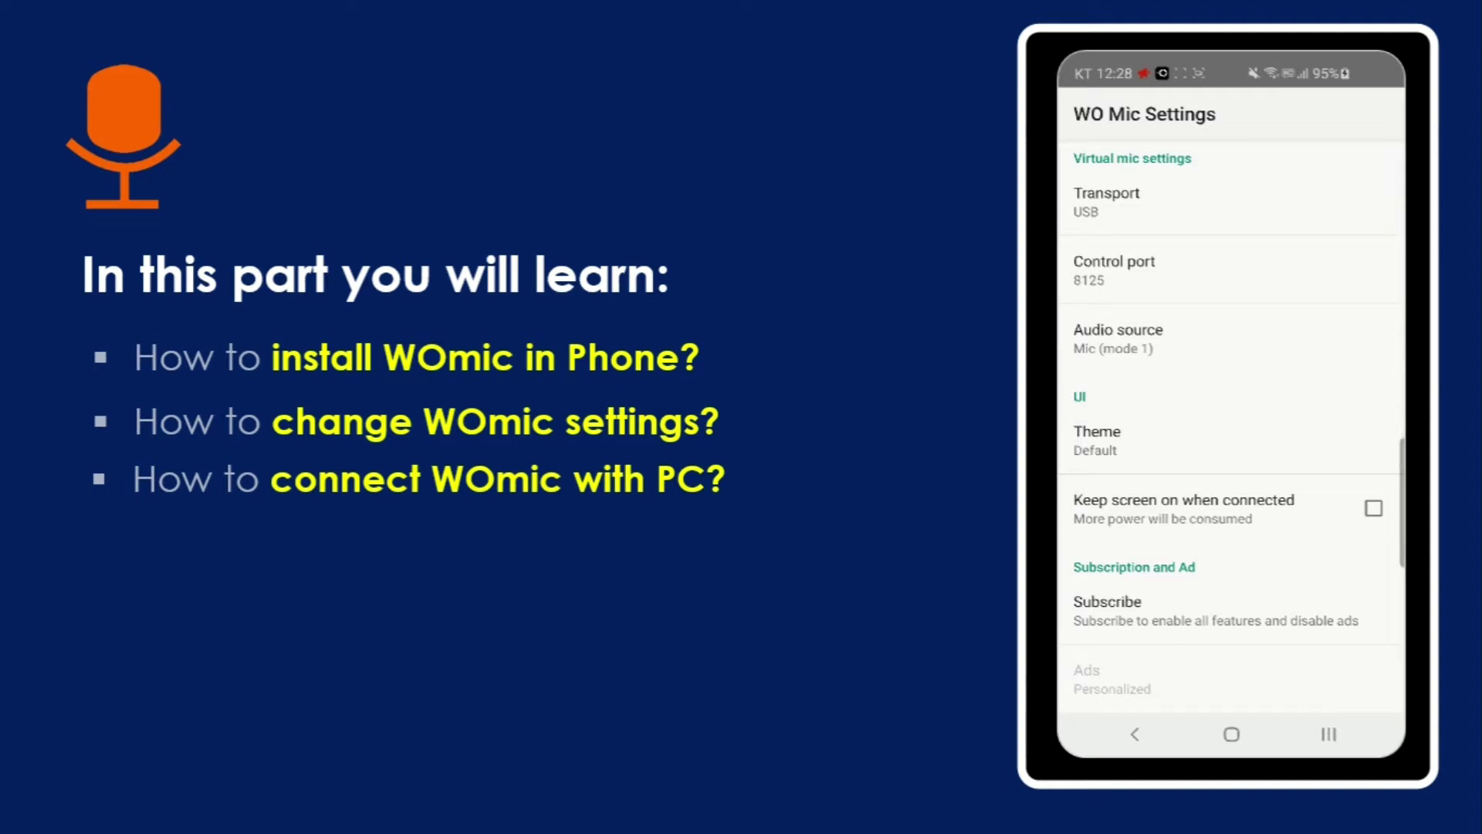
click(1135, 734)
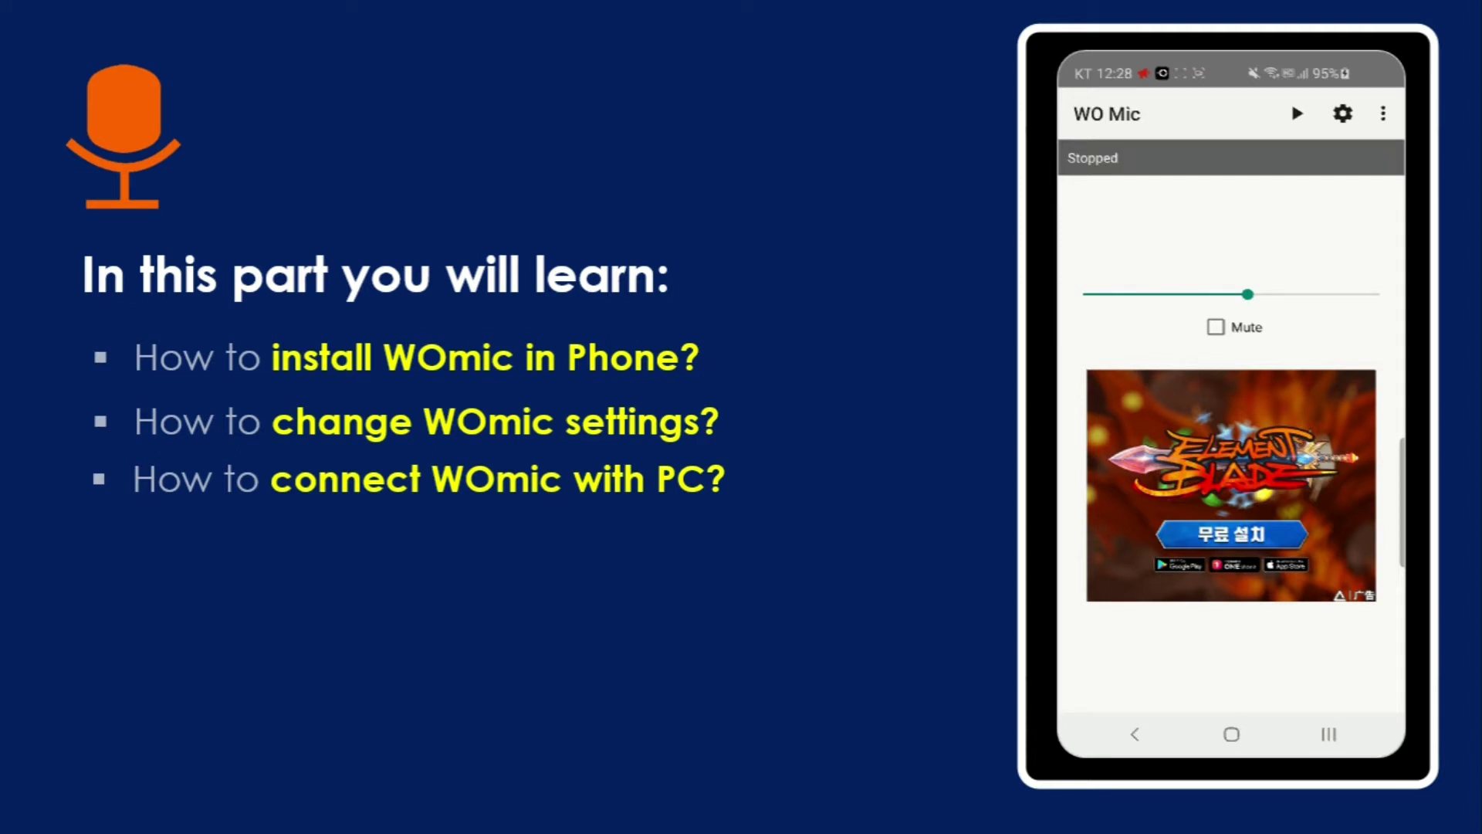
click(1297, 113)
- End the PowerPoint slideshow and search Google for 'womic' in Chrome
key(Escape)
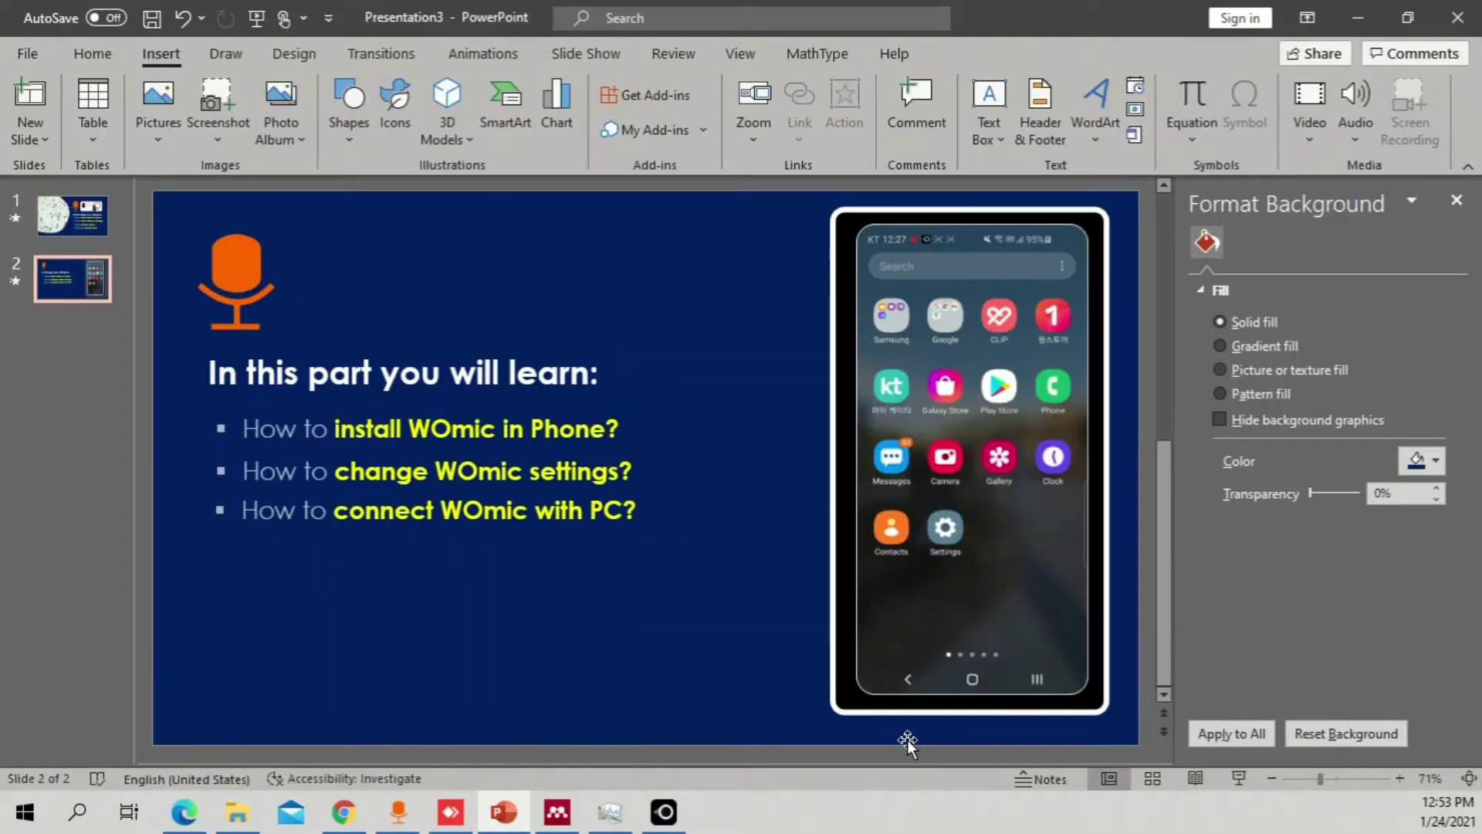
click(343, 811)
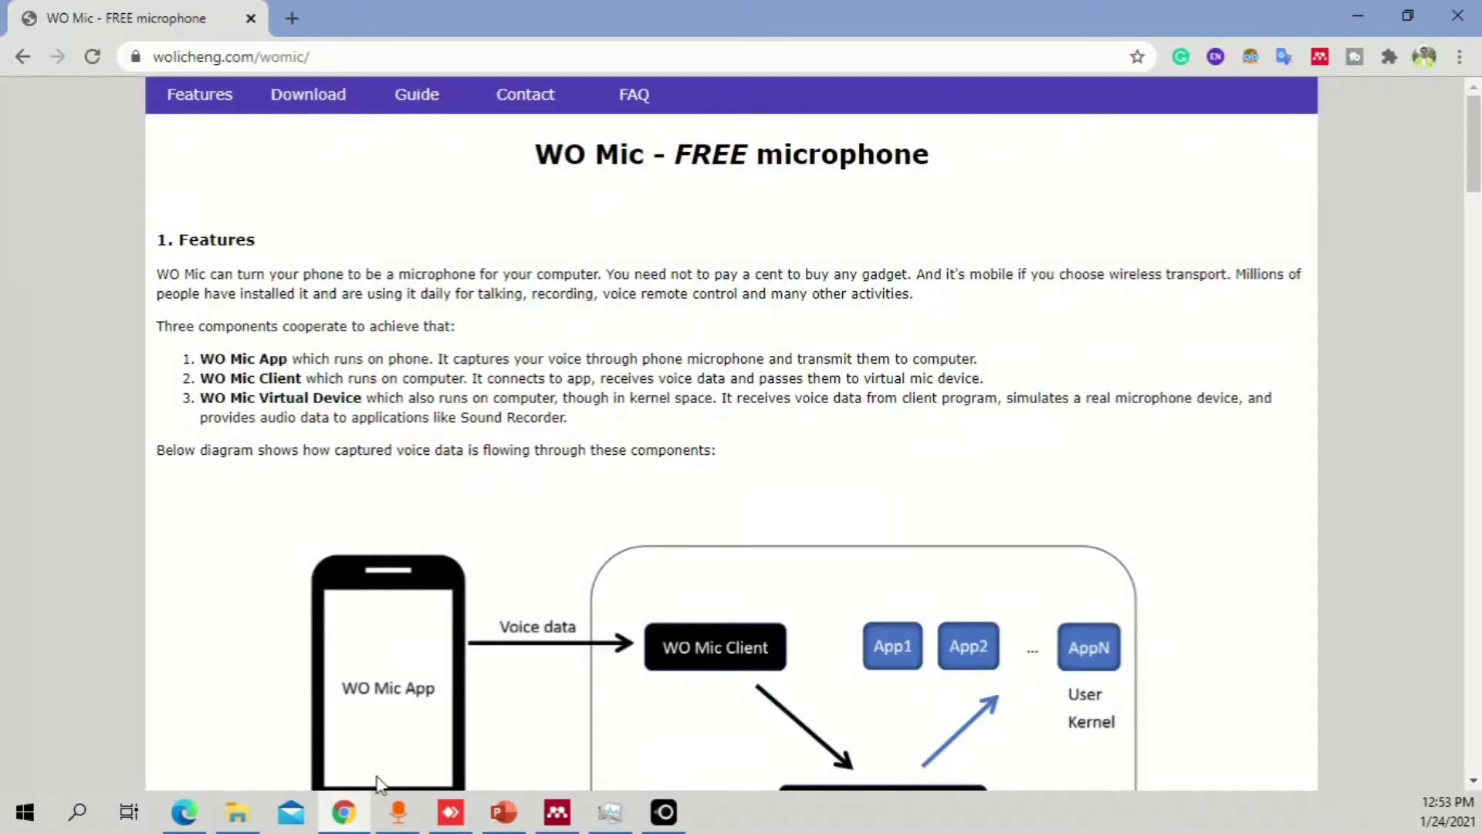
click(363, 57)
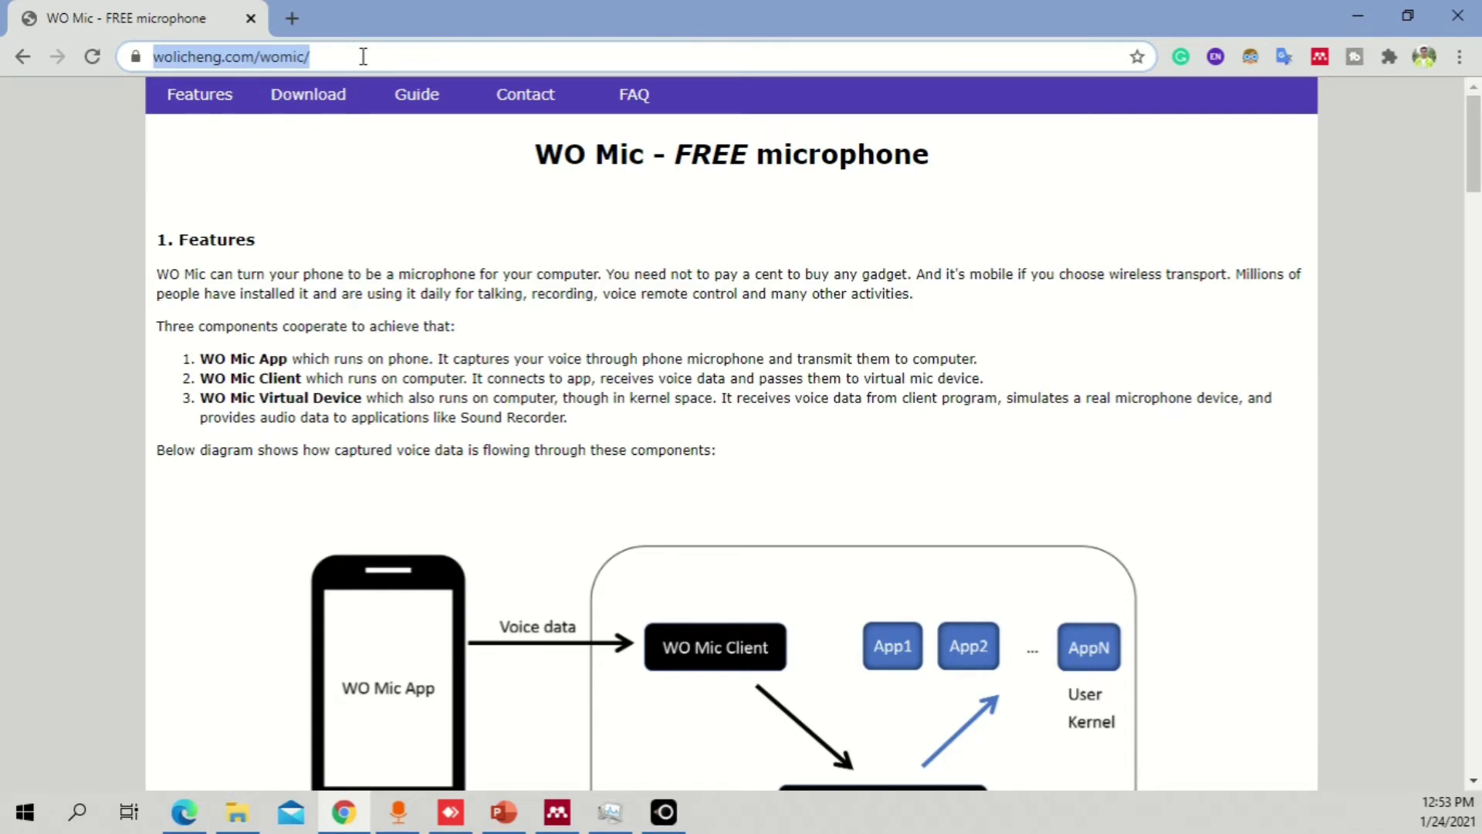
text(womic)
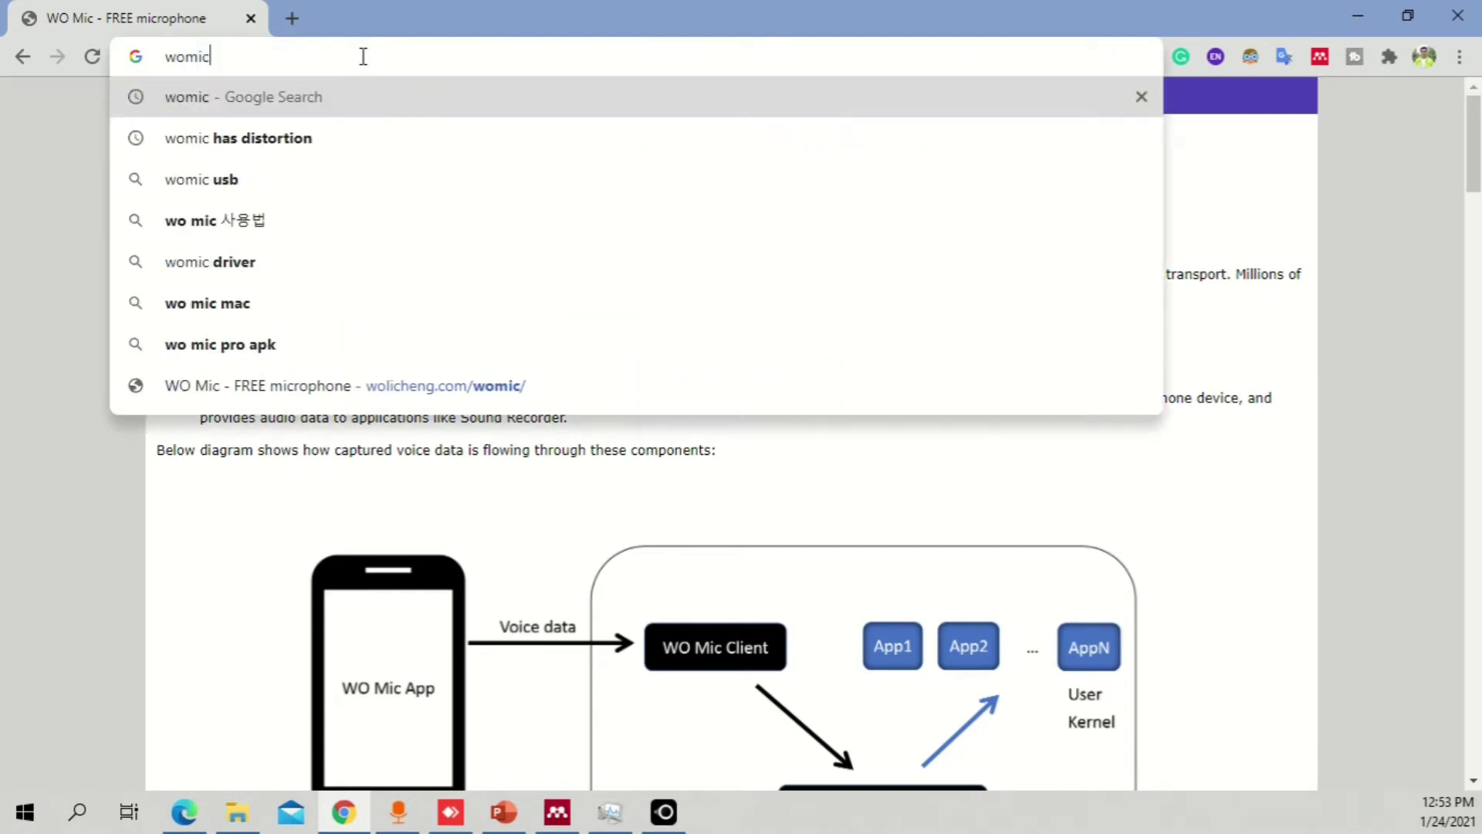
key(Return)
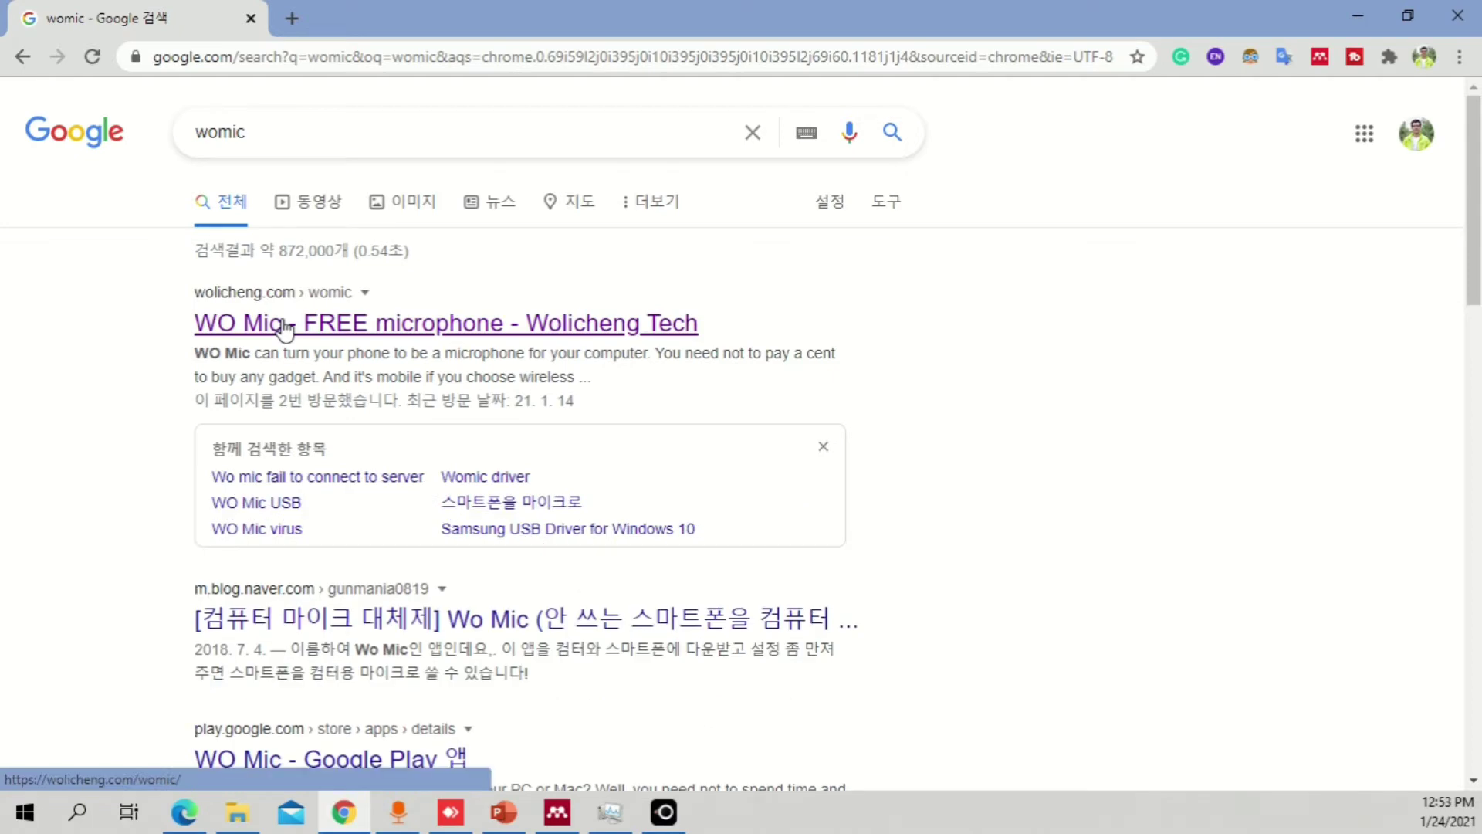
- Open the 'WO Mic - FREE microphone - Wolicheng Tech' result and scroll to '2. Download and install'
click(284, 327)
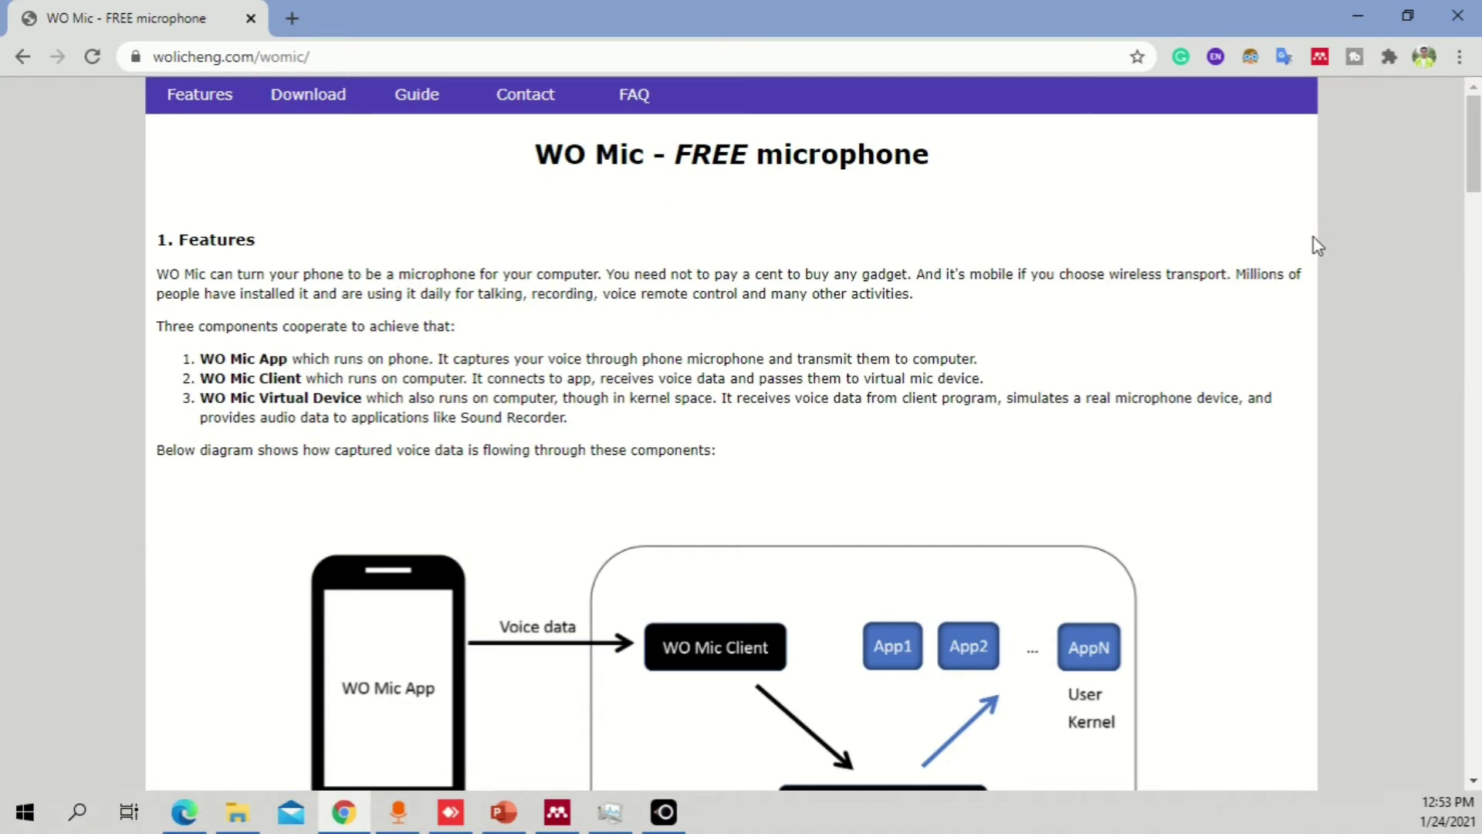
scroll(1318, 246, down, 10)
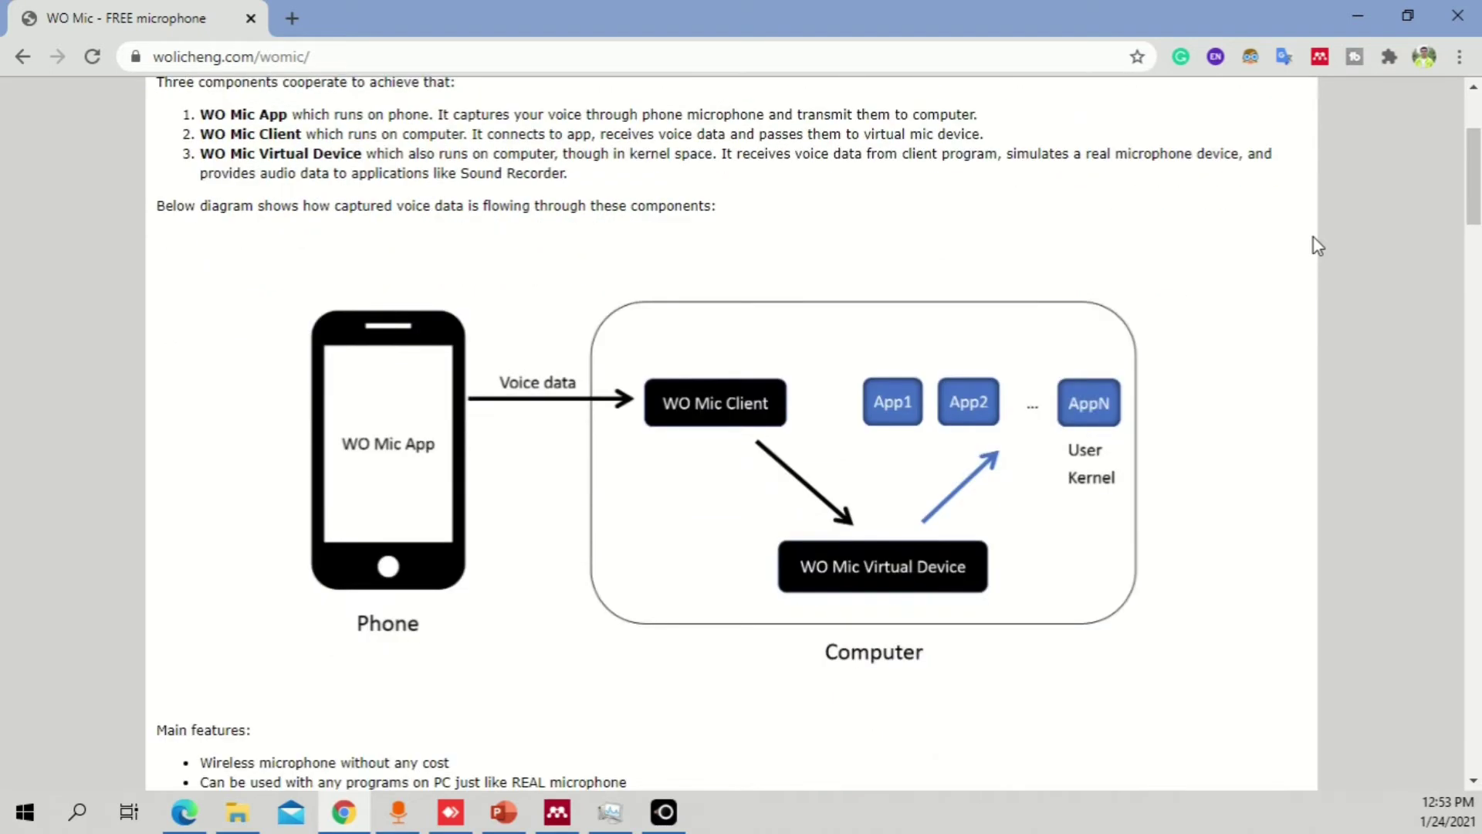
scroll(1318, 245, down, 3)
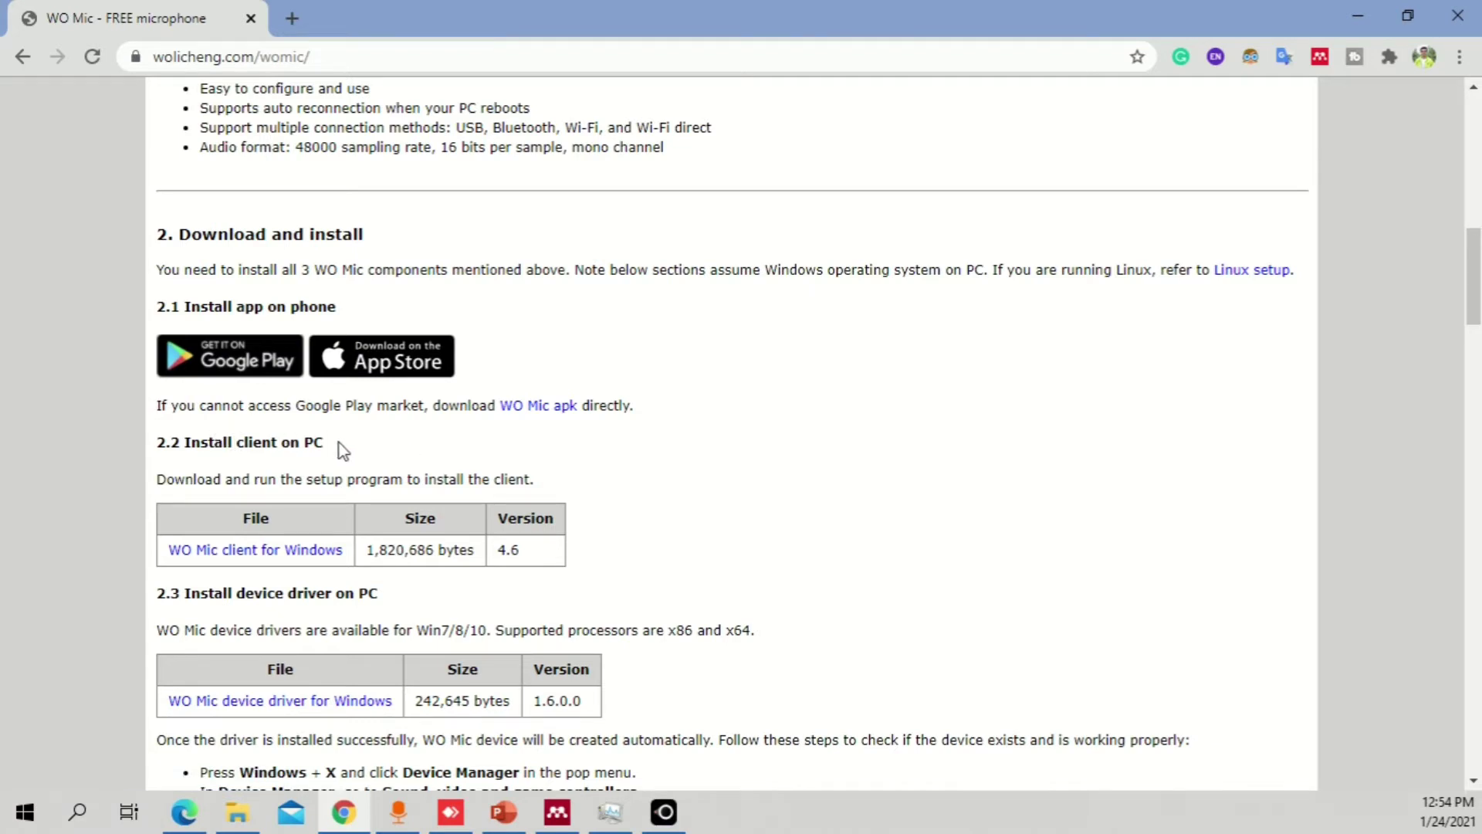
- Download the WO Mic client and device driver installers for Windows, then minimize Chrome
scroll(340, 443, down, 1)
drag(324, 333, 185, 331)
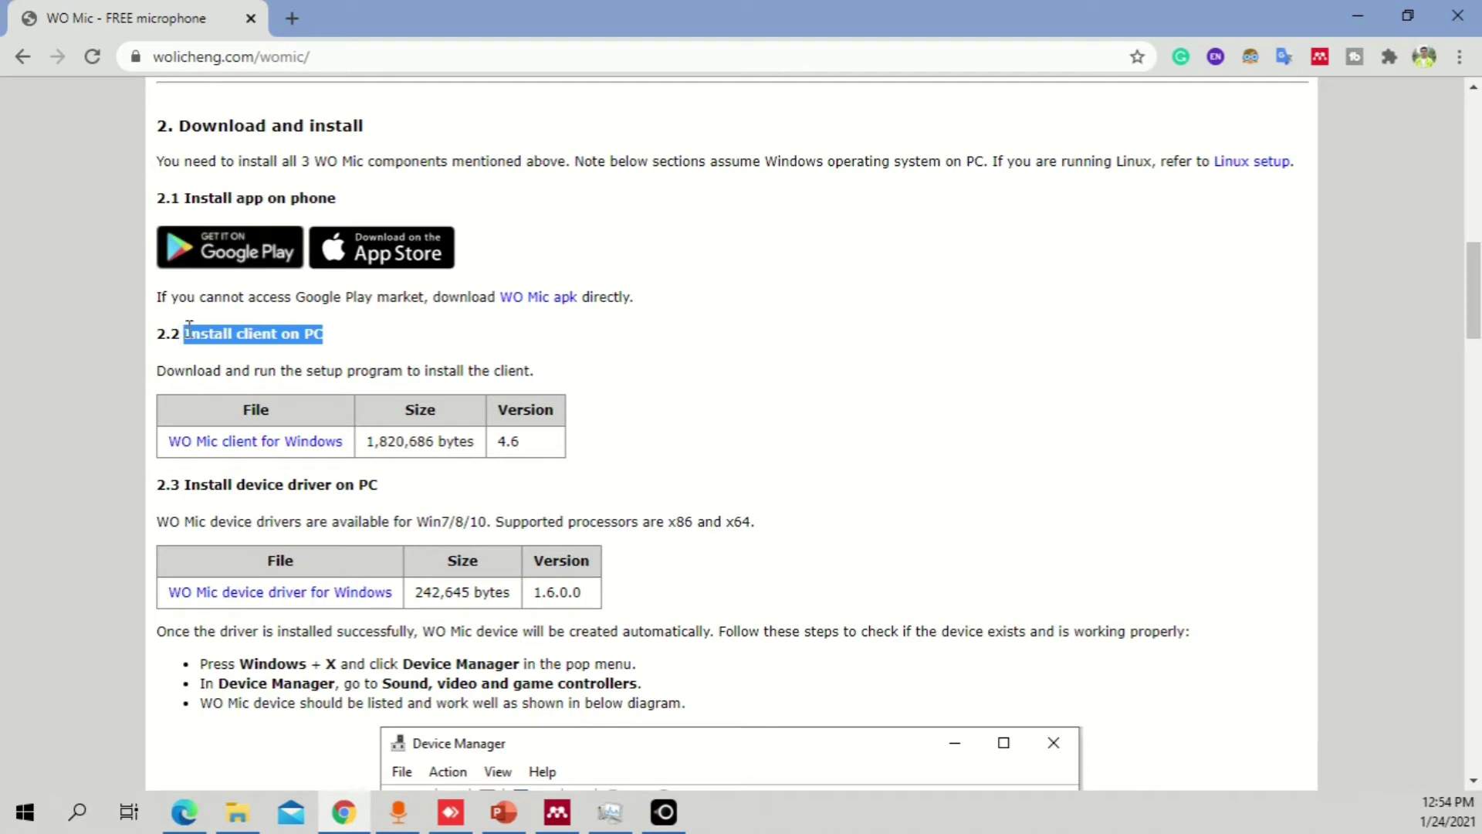
click(291, 452)
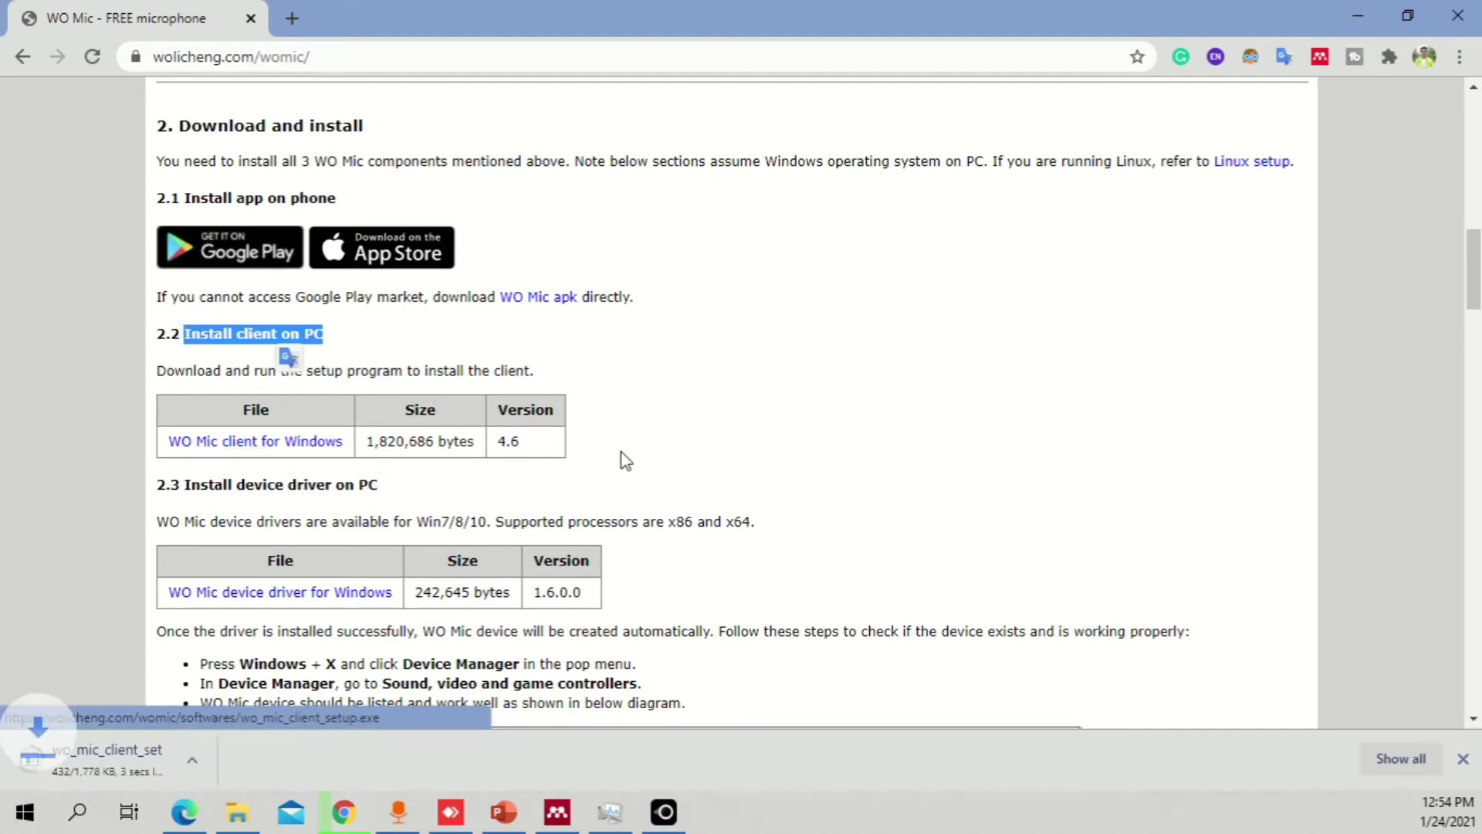
click(351, 596)
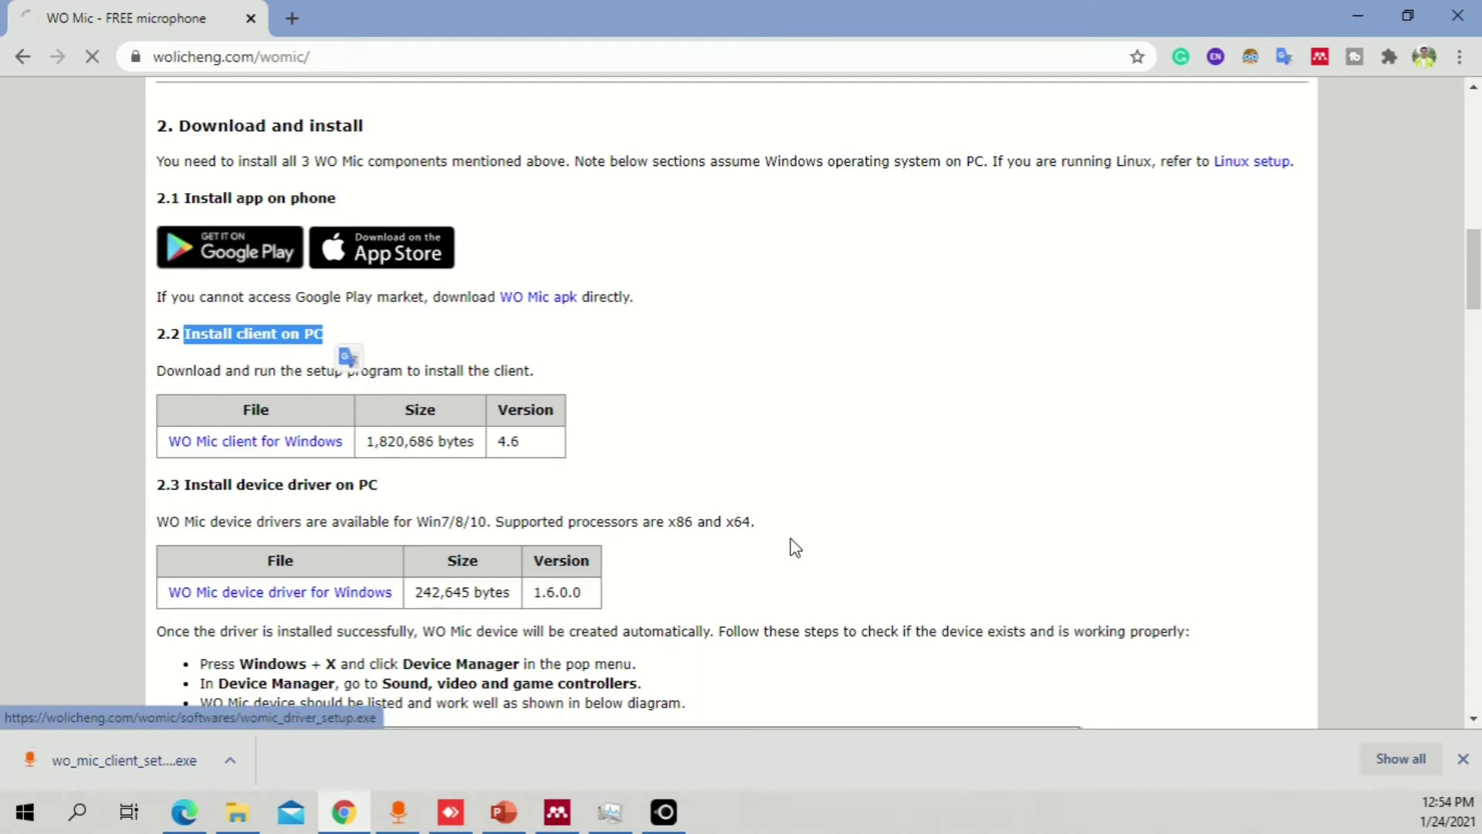
scroll(833, 515, down, 4)
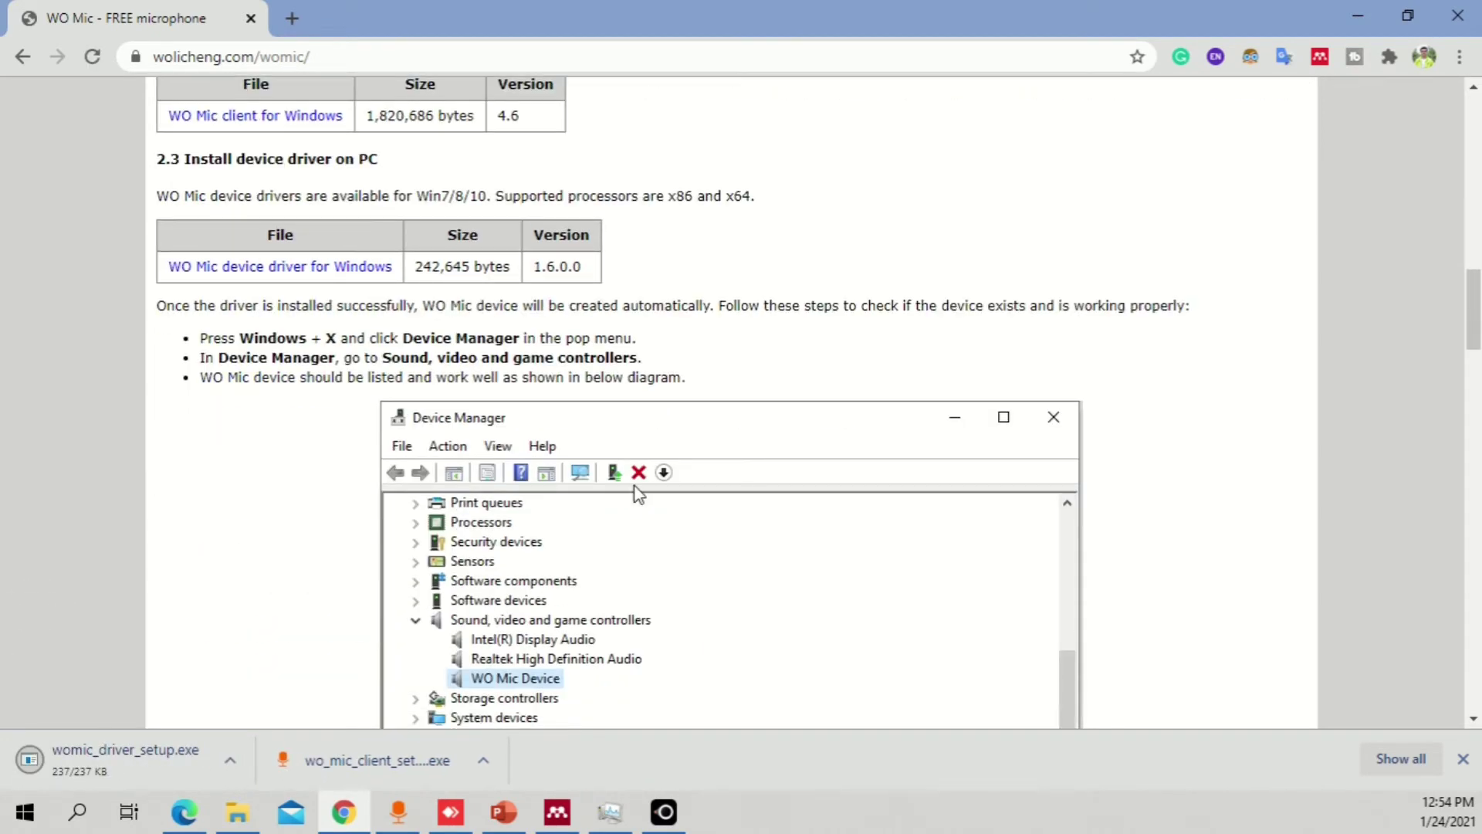
scroll(911, 344, up, 1)
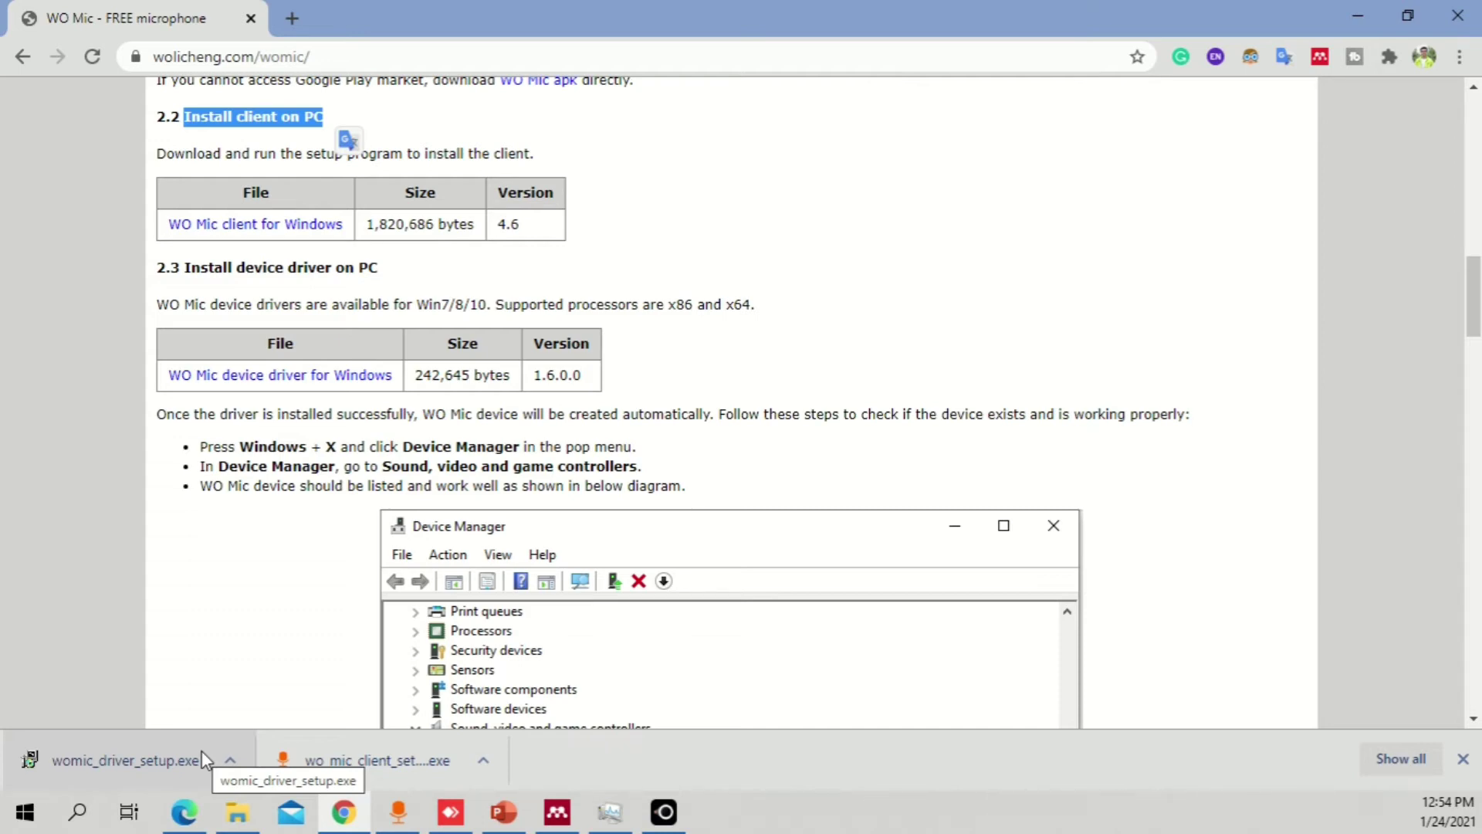
click(1358, 15)
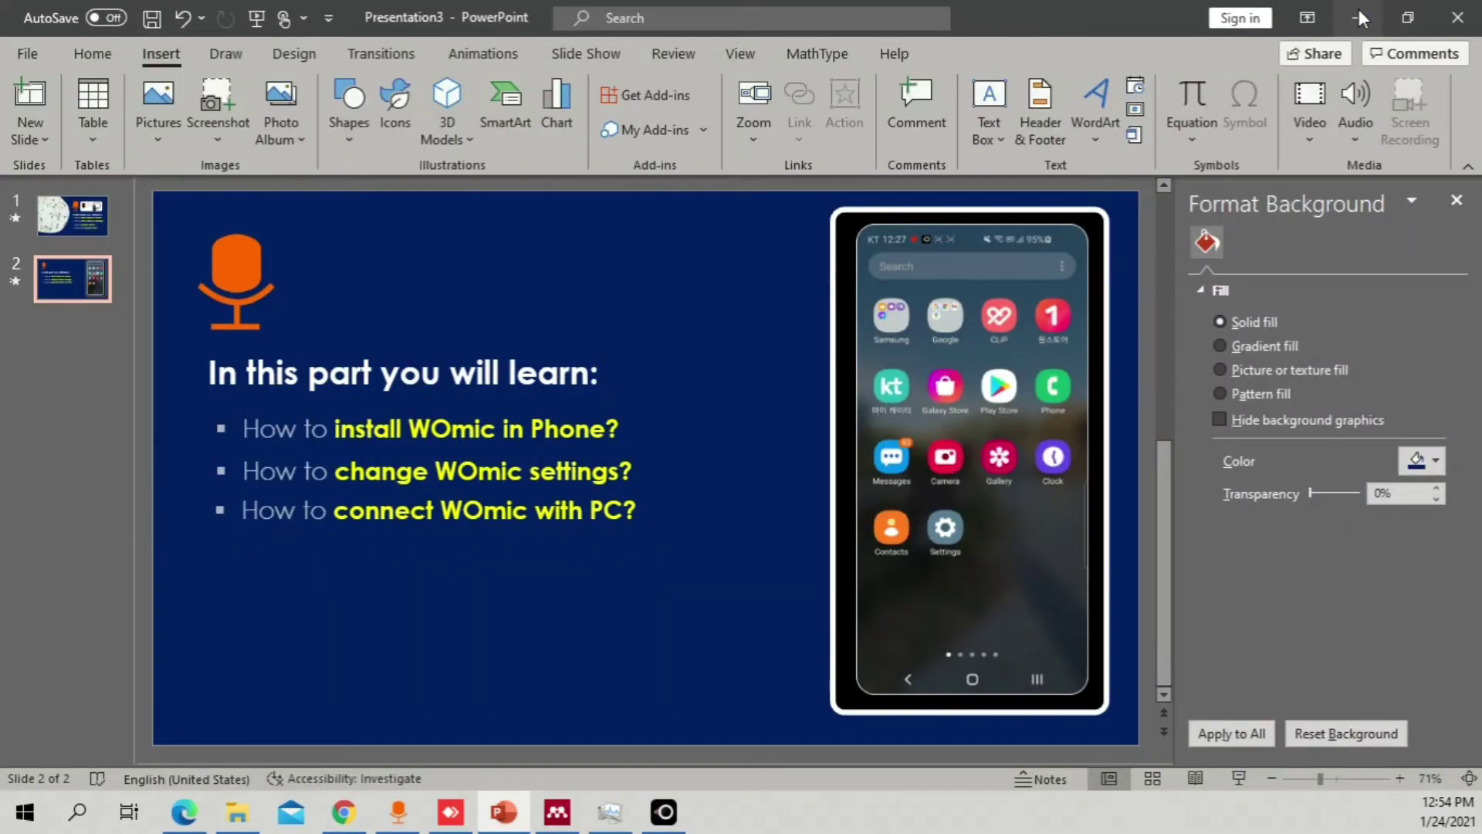
- Minimize PowerPoint to reveal the WO Mic Client window showing Connected over USB
click(1358, 16)
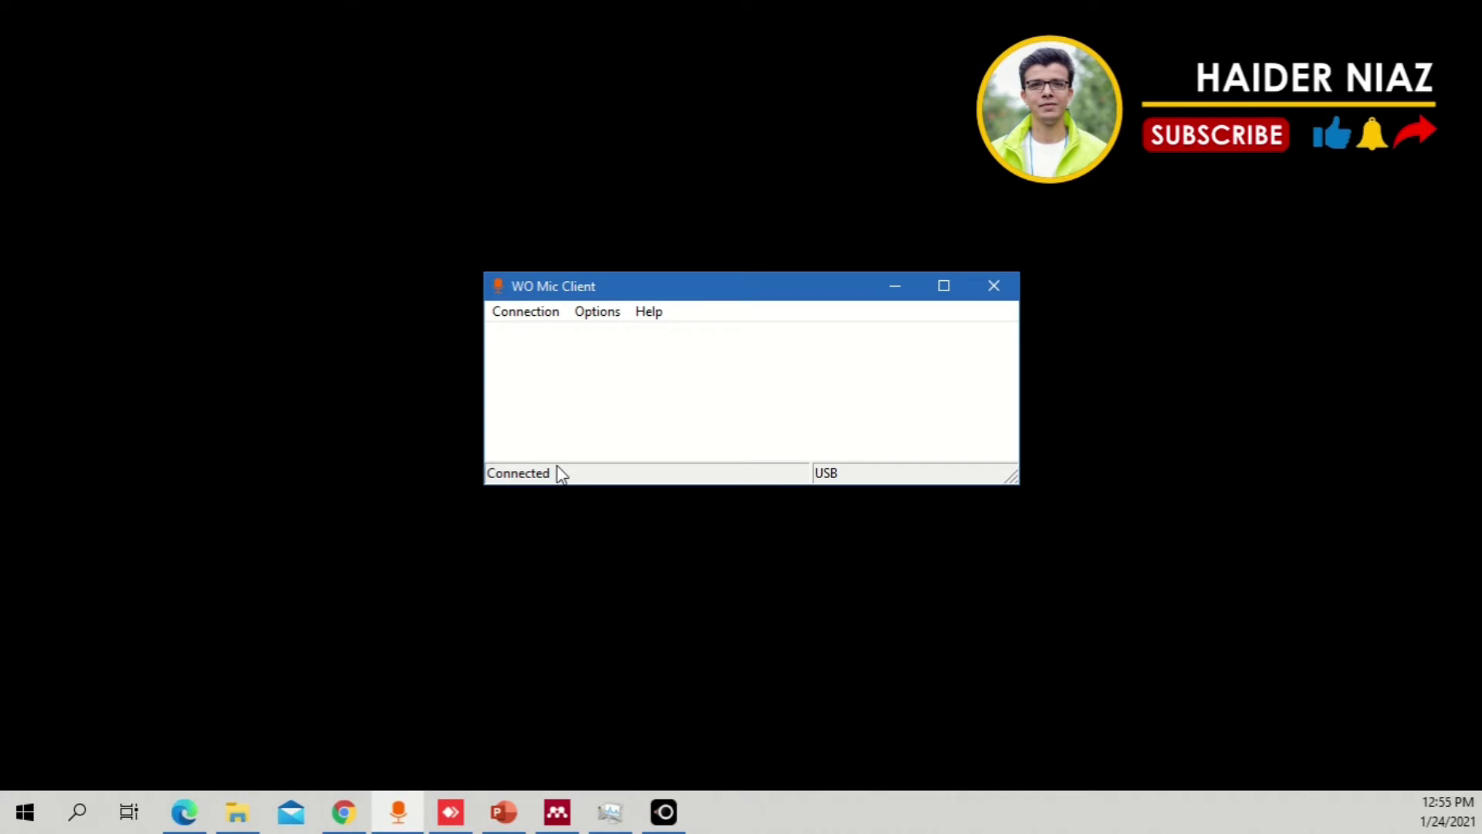
- View the client's Options menu: When aborting (Auto reconnect, Flash window) and Advanced
click(549, 315)
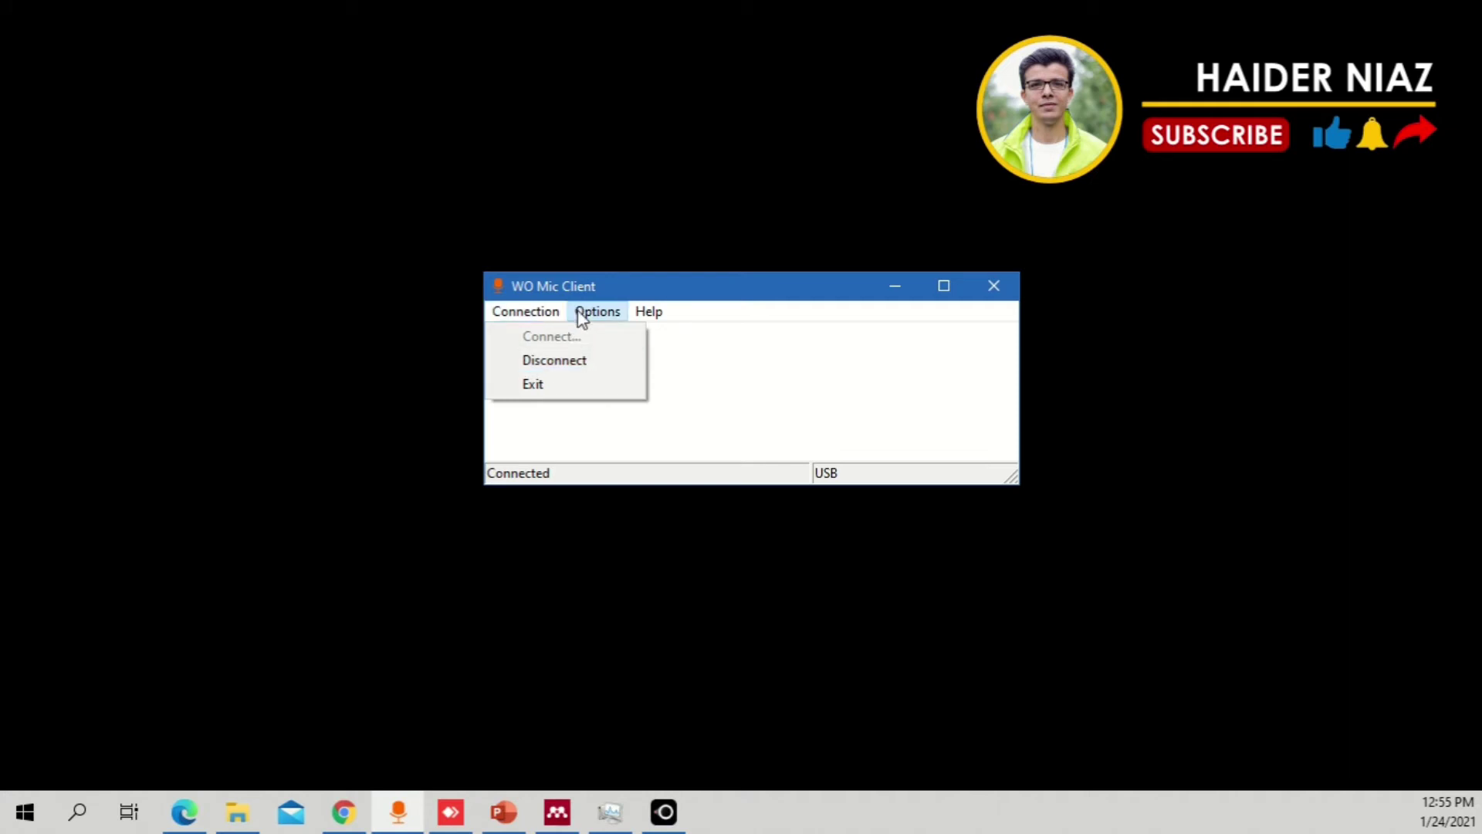
mouse_move(603, 317)
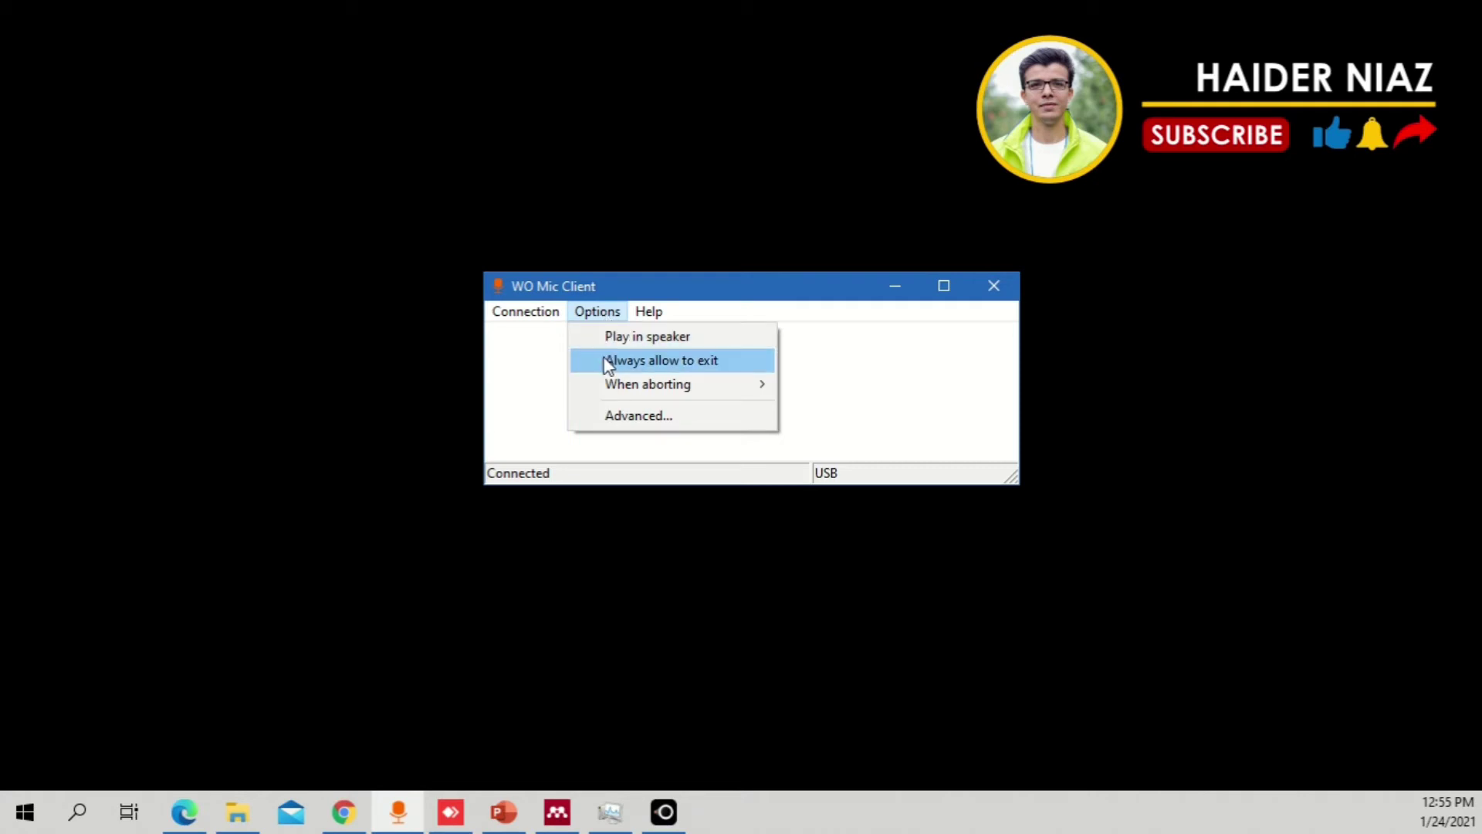
mouse_move(608, 385)
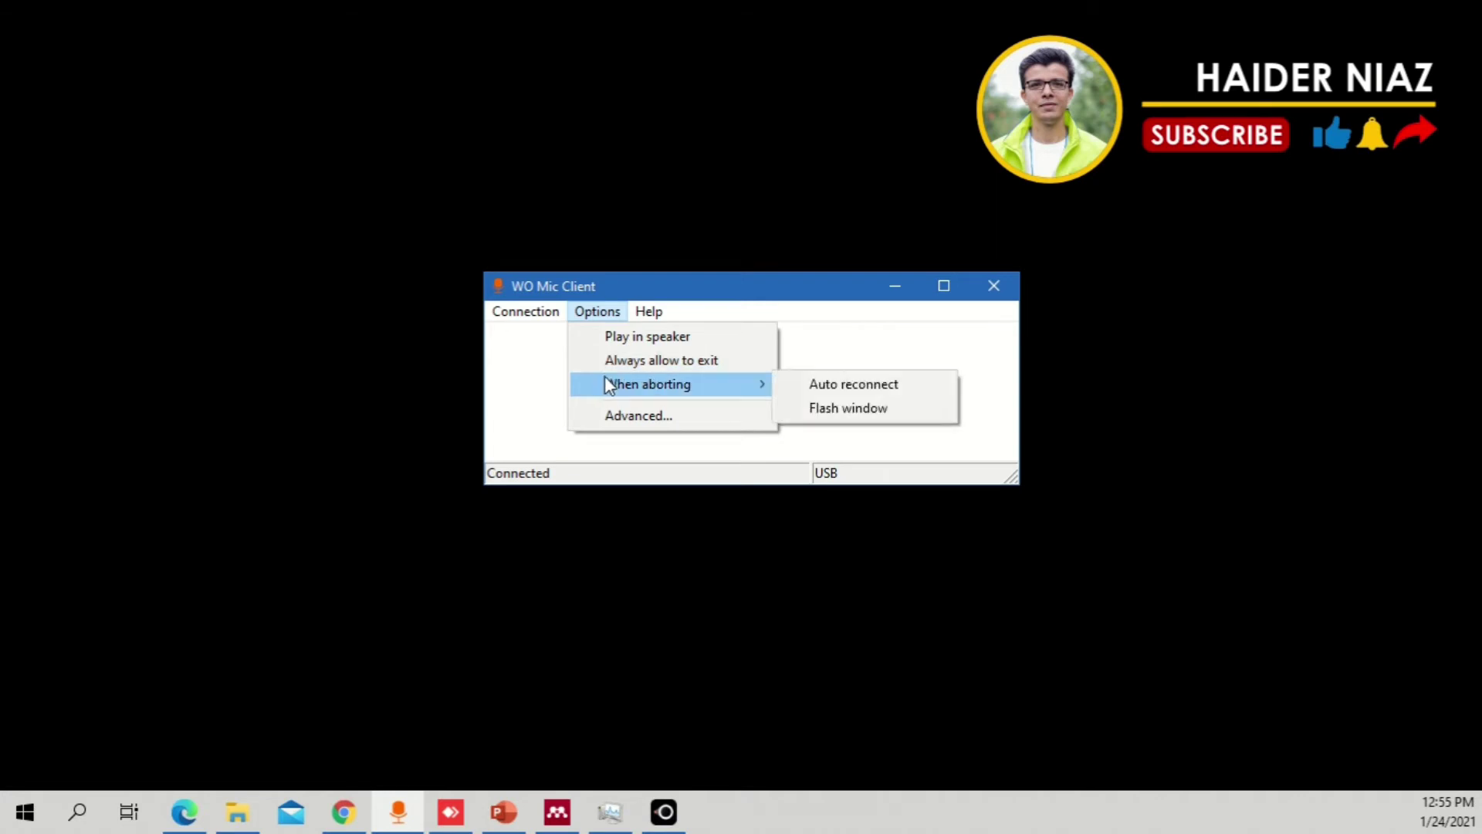
- Review the Advanced port and buffer settings unchanged, then switch back to the WO Mic web page
click(591, 415)
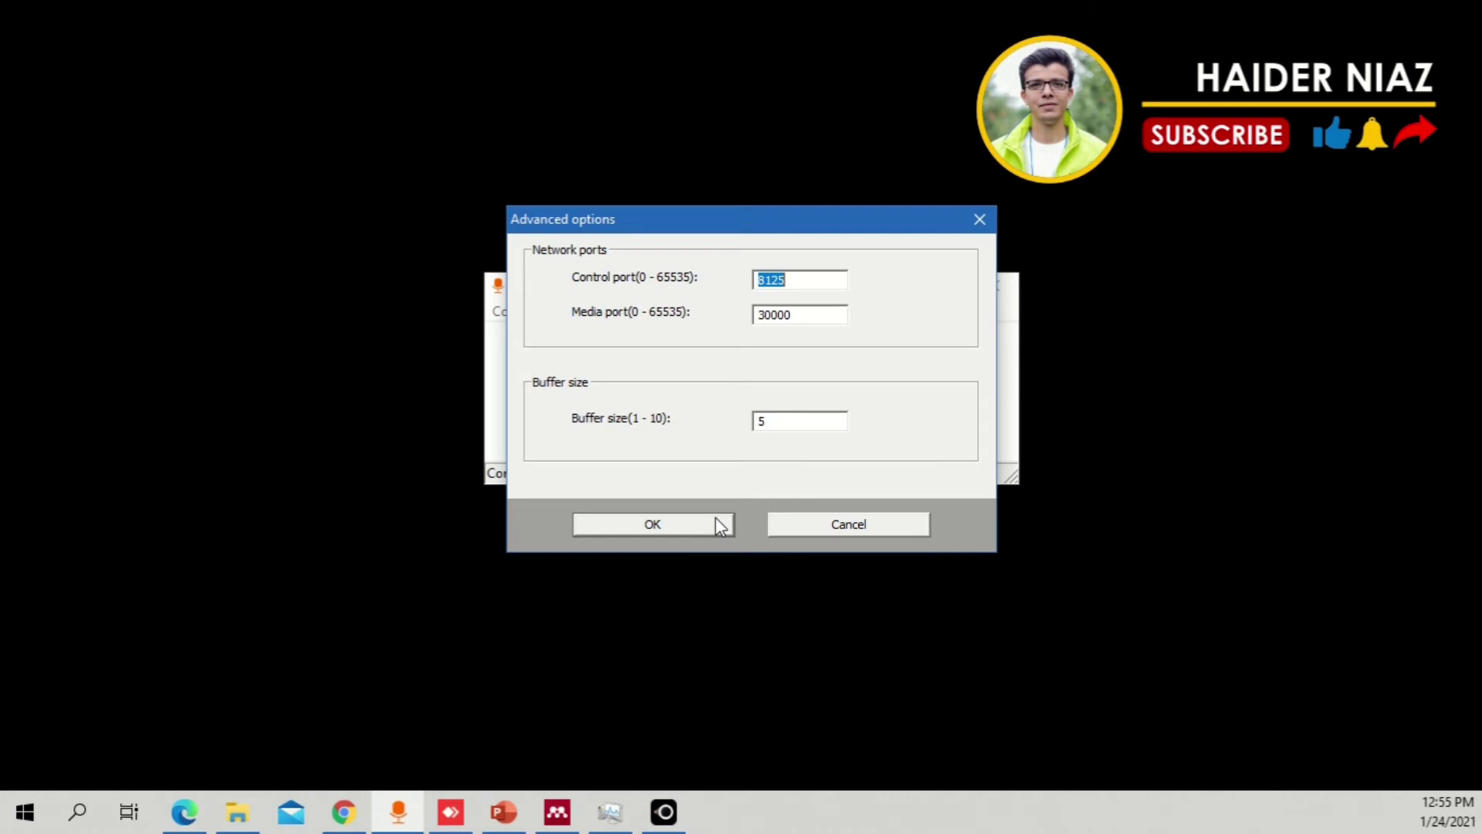
click(845, 527)
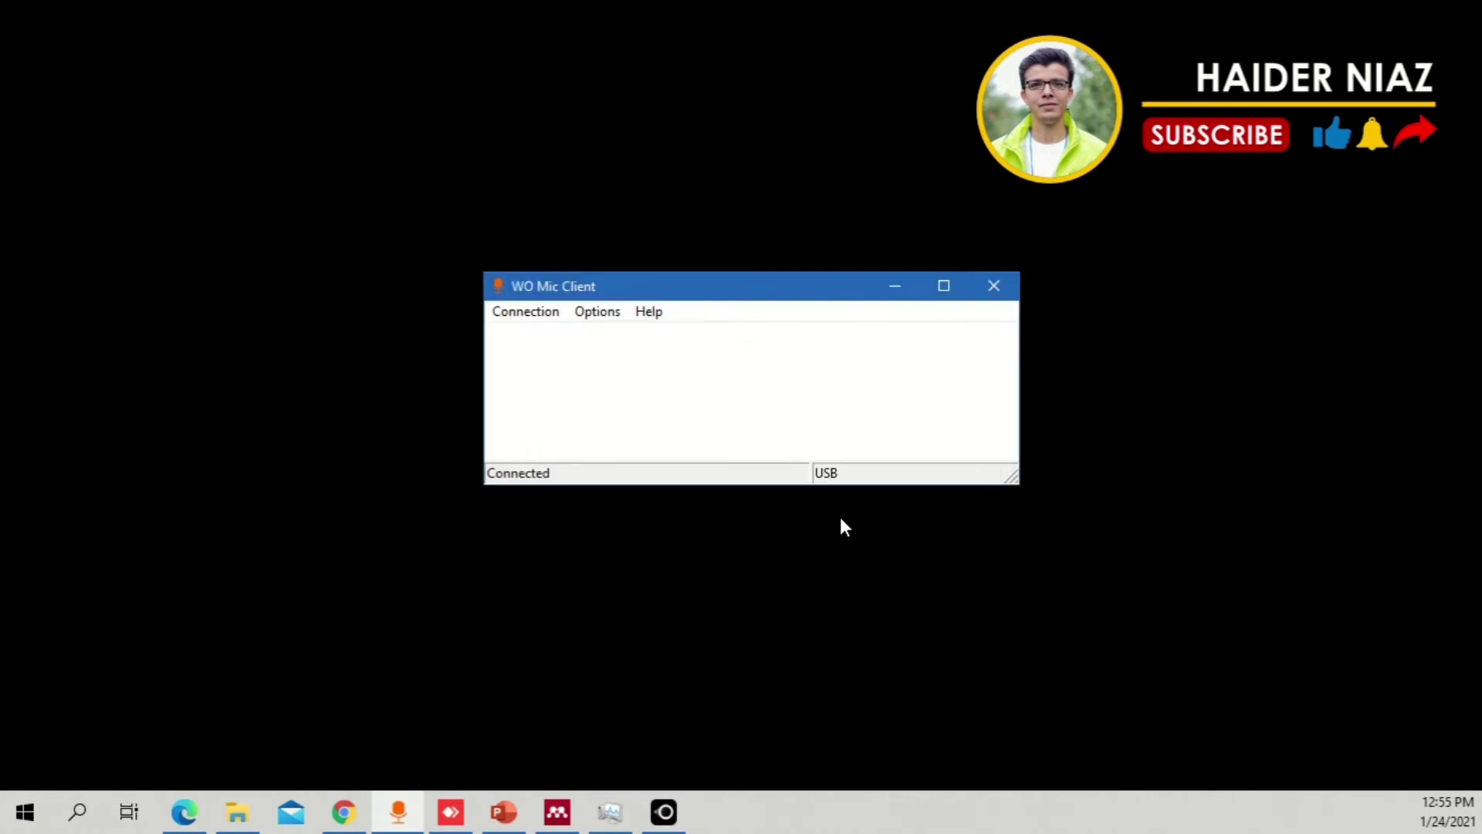
click(536, 314)
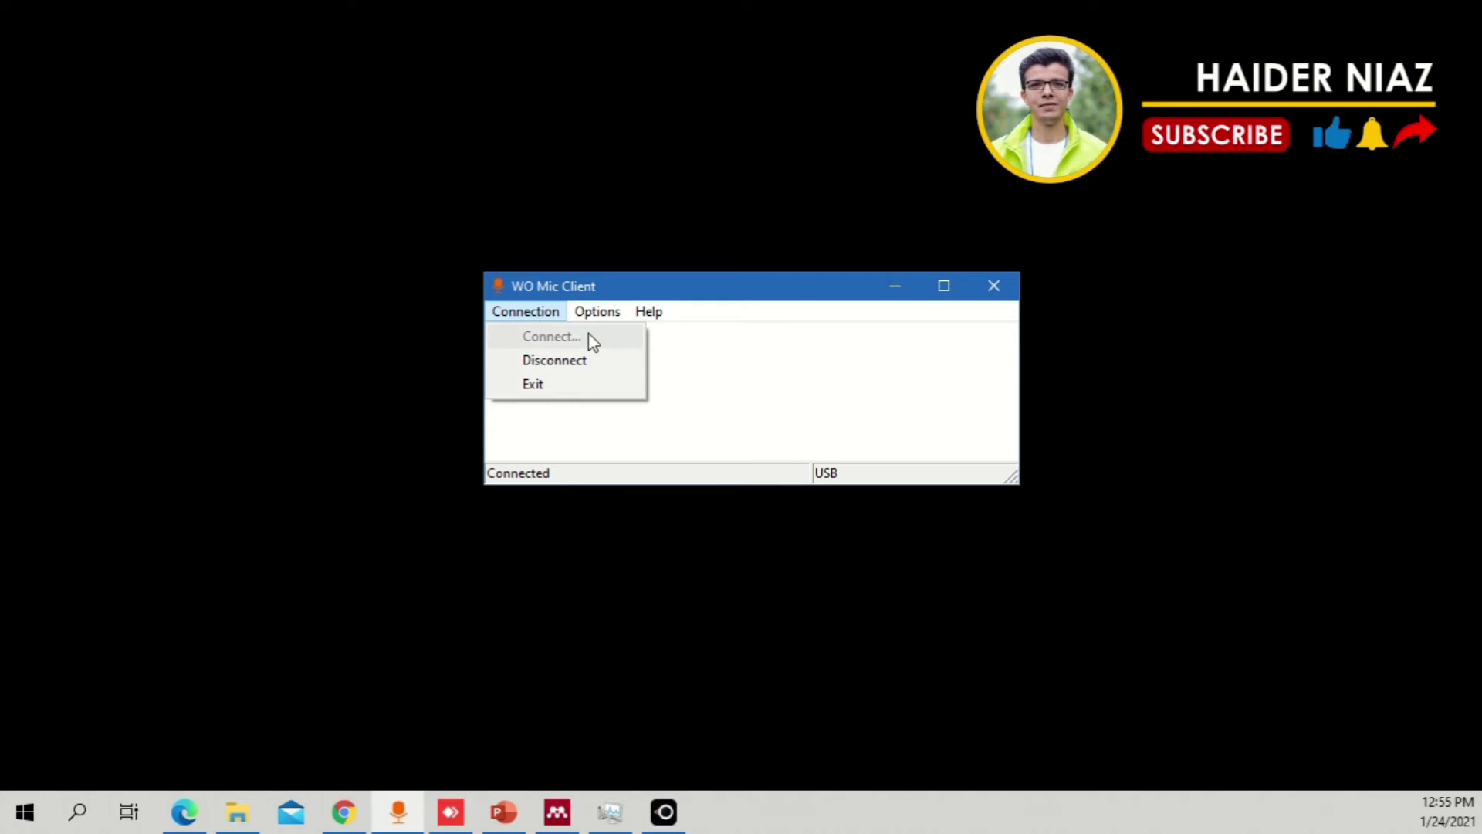
click(859, 354)
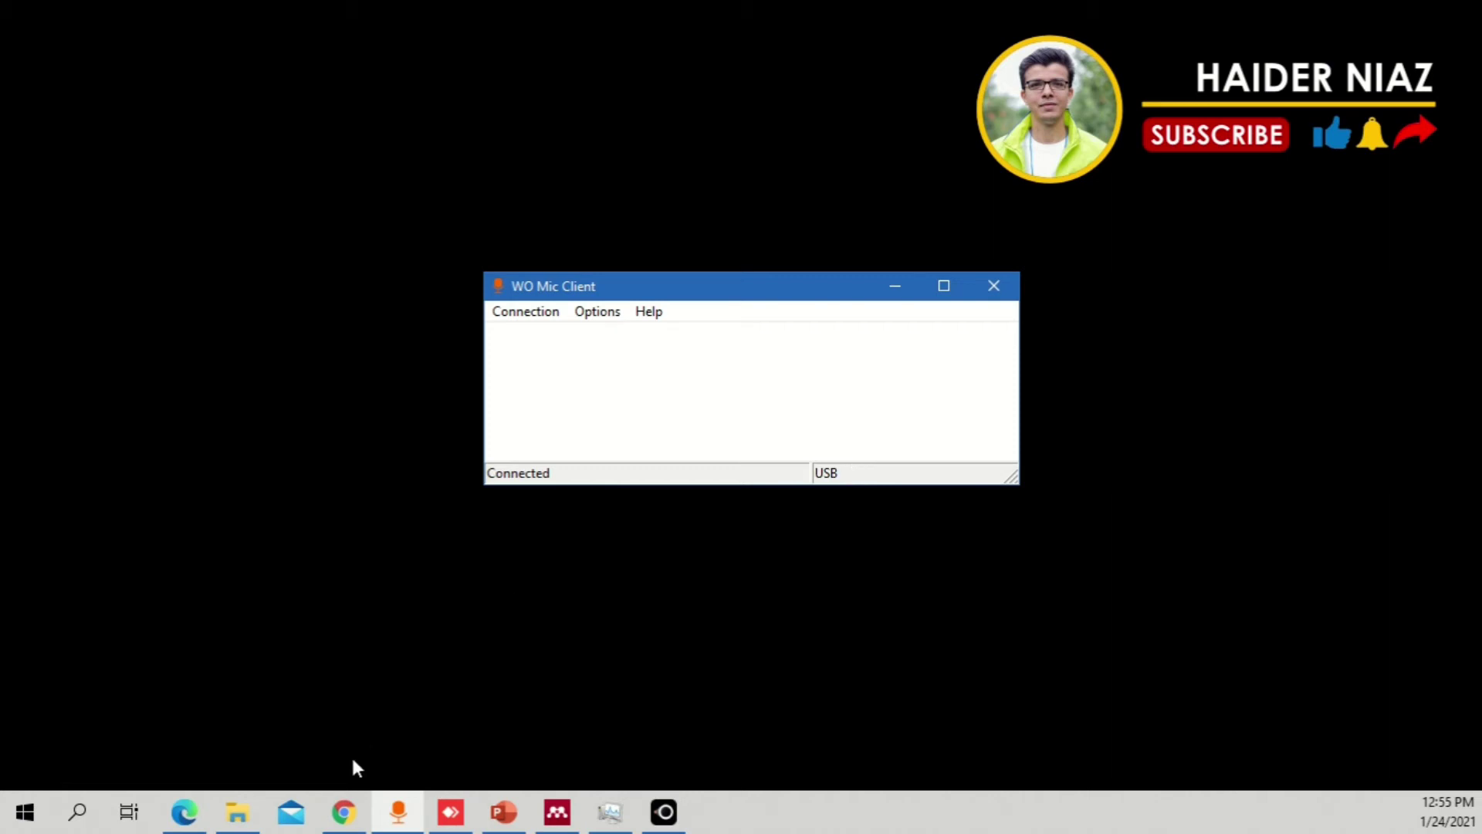
click(344, 812)
- Read the user guide's 3.1.1 USB transport section, highlighting the USB cable and Android debugging steps
scroll(966, 340, down, 10)
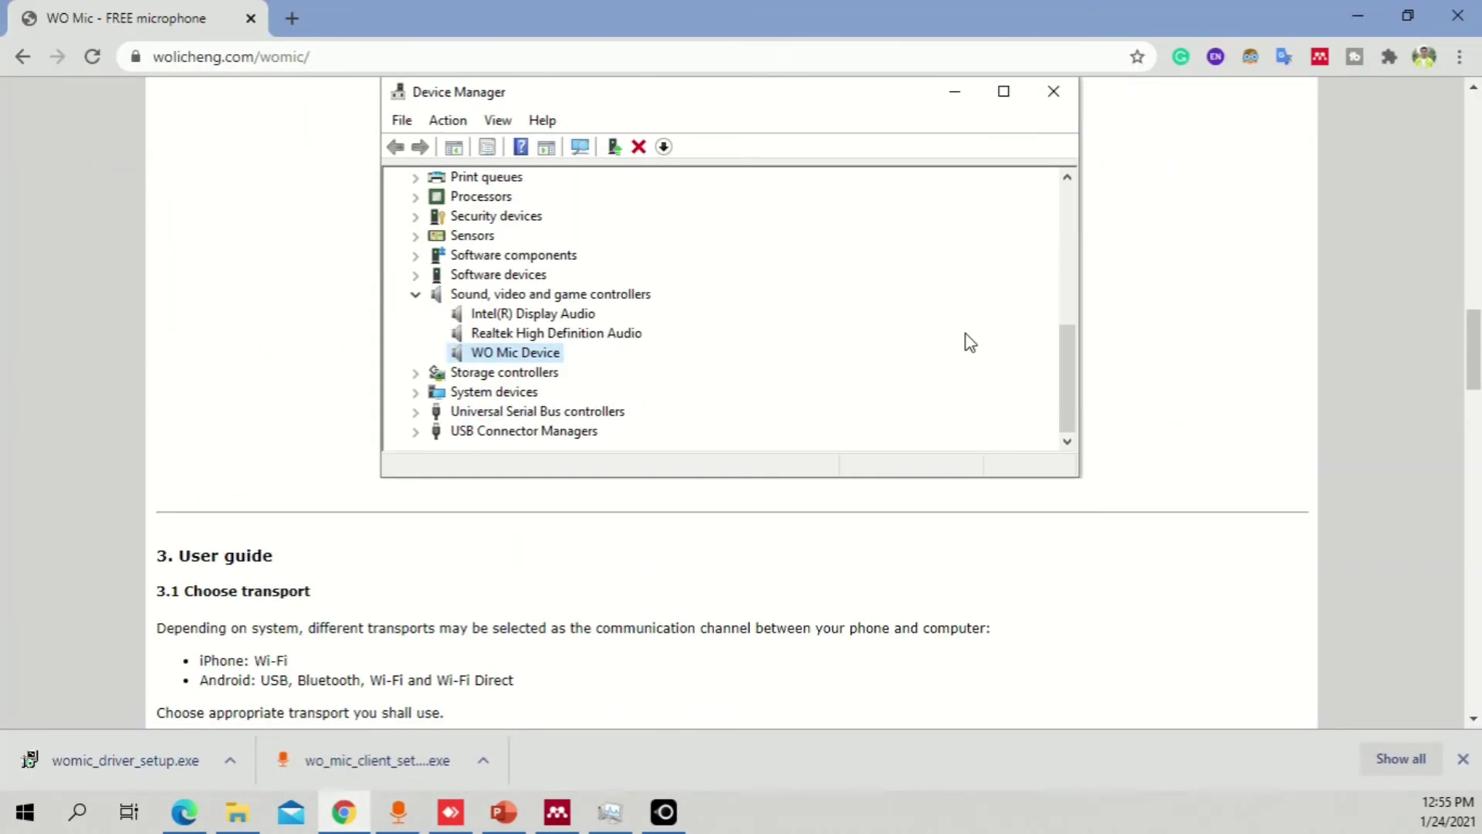
scroll(969, 340, down, 1)
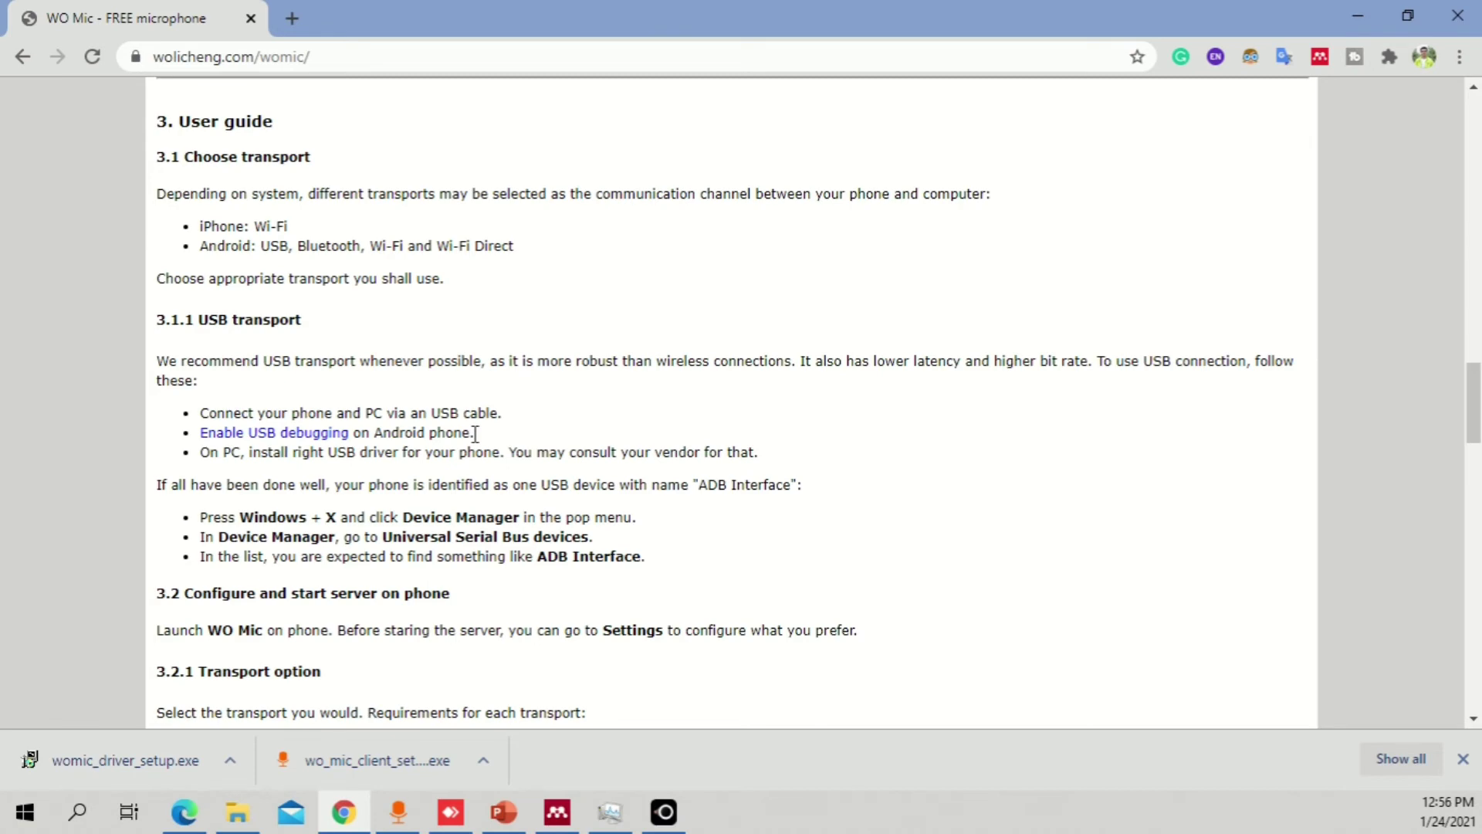
scroll(599, 328, down, 1)
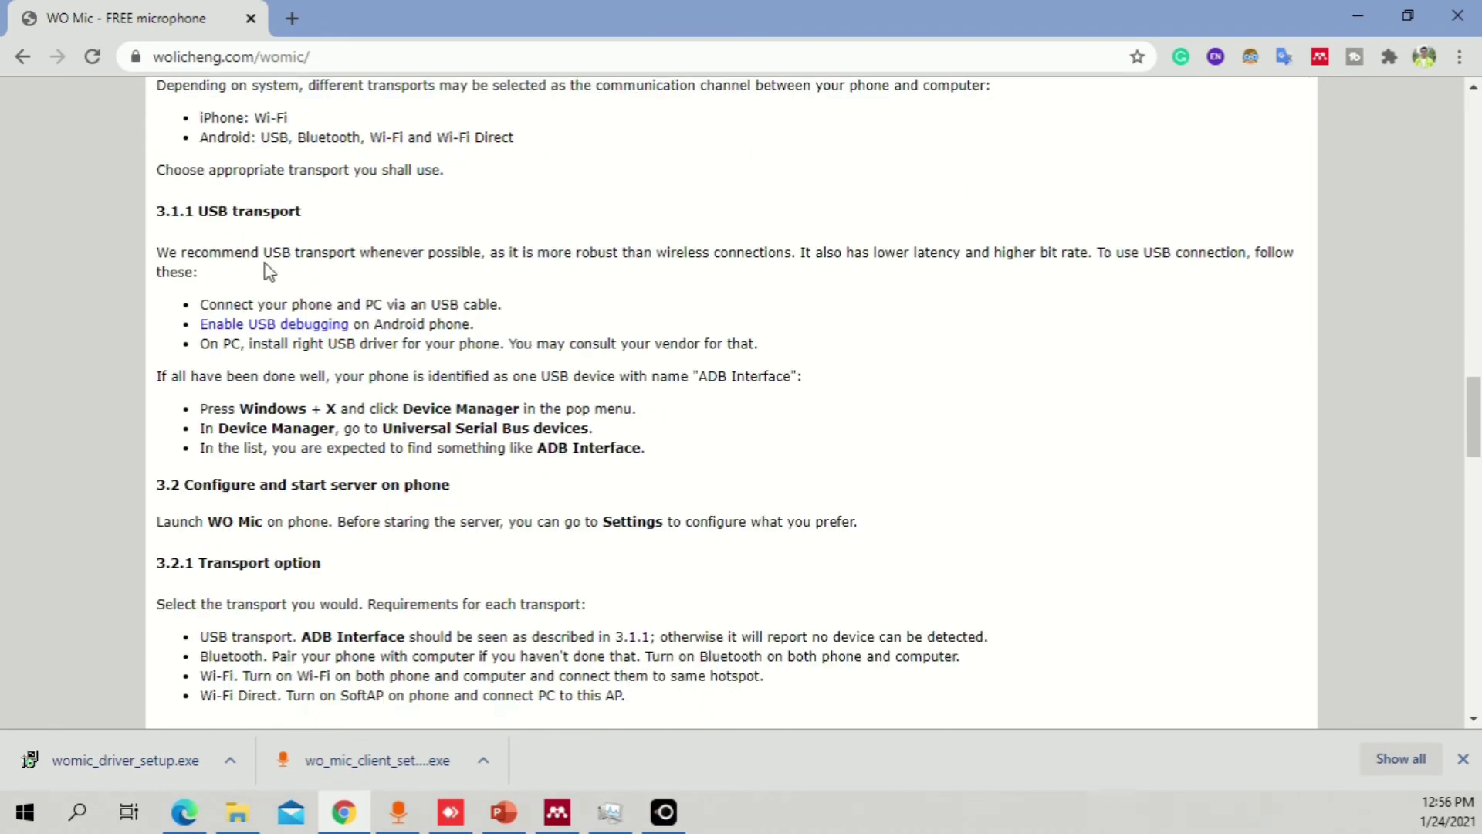
drag(294, 213, 197, 217)
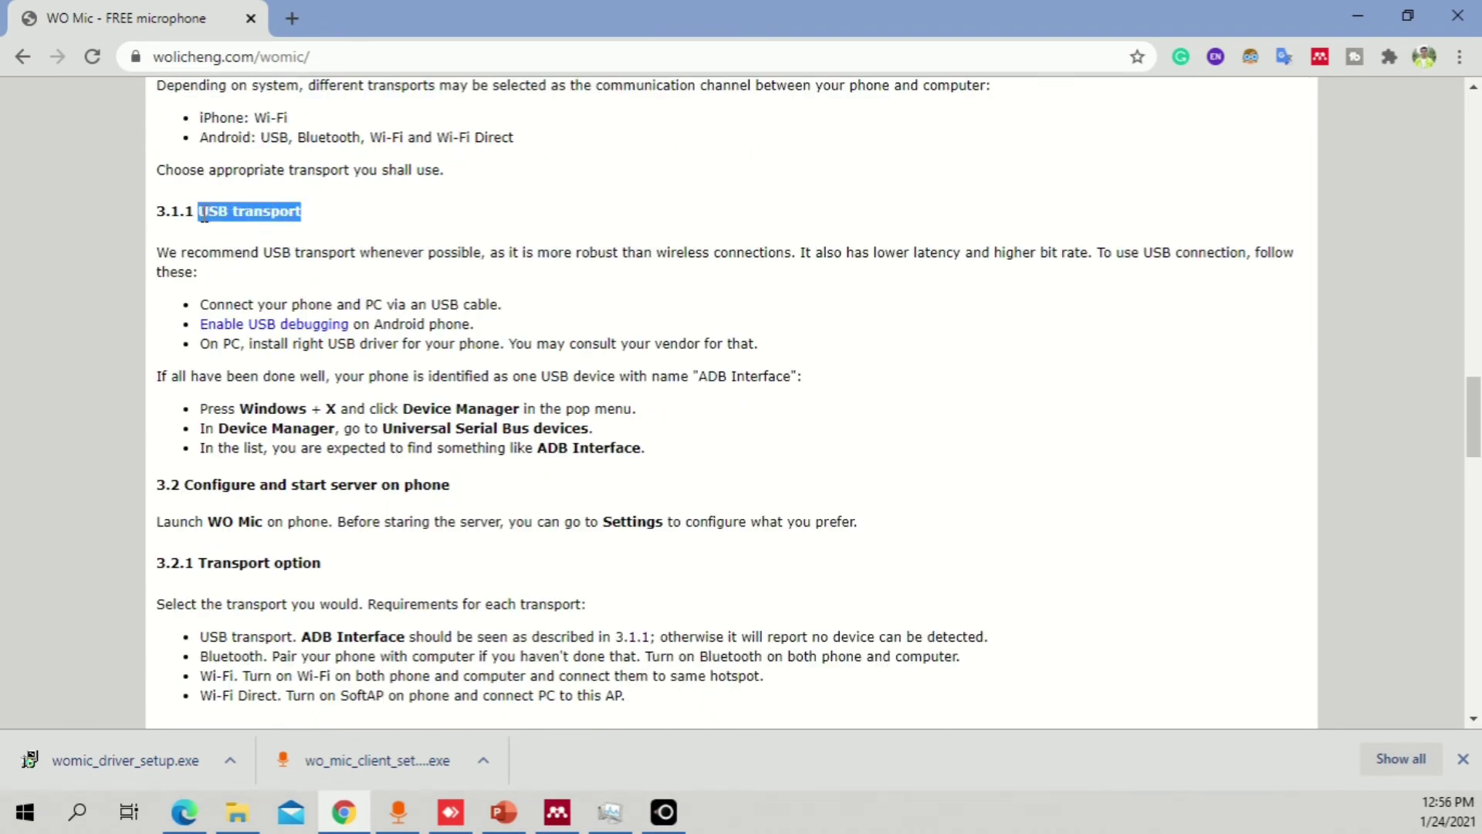
scroll(426, 225, up, 1)
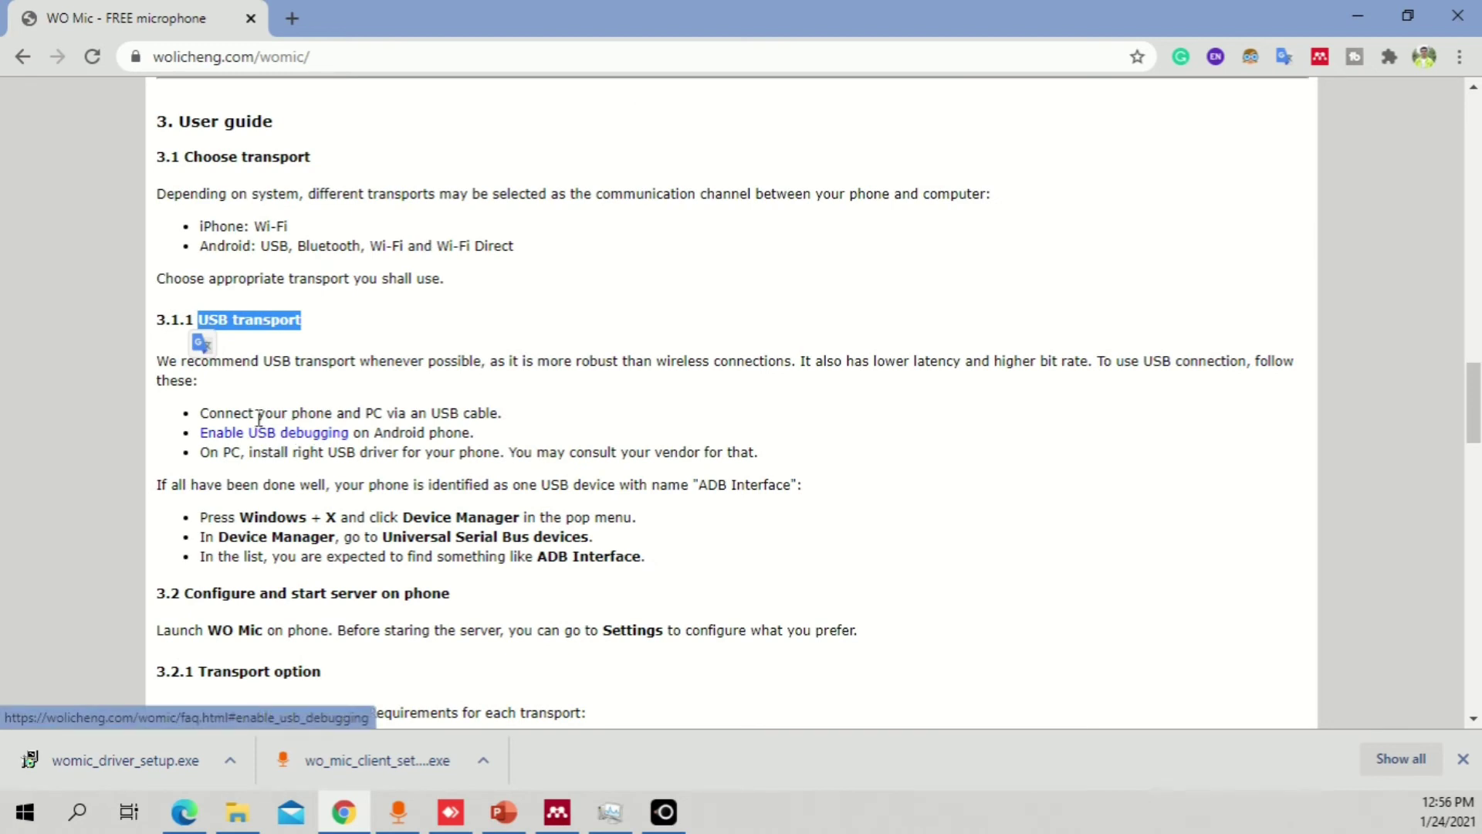
drag(503, 413, 497, 413)
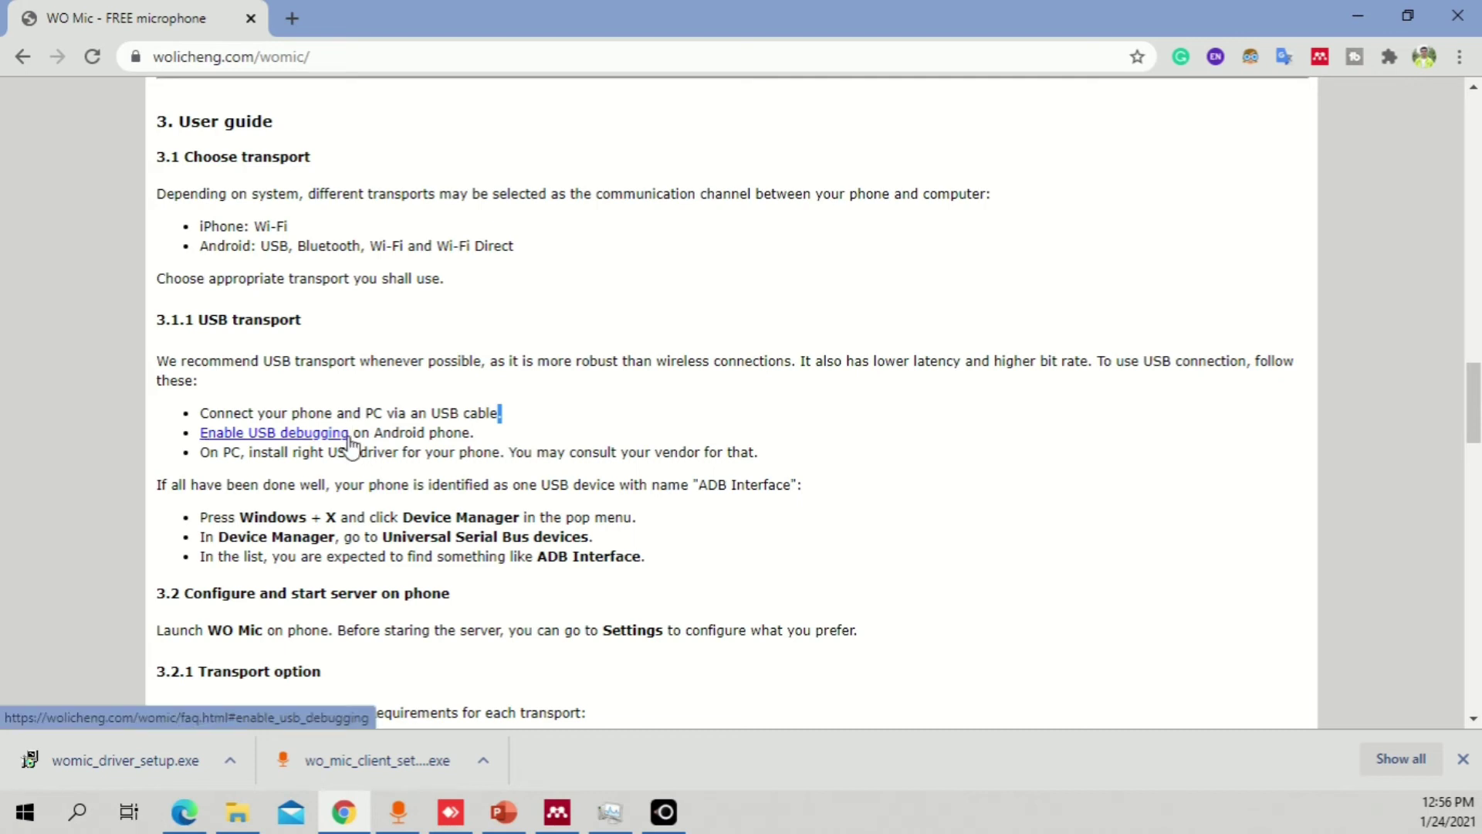
drag(474, 436, 349, 443)
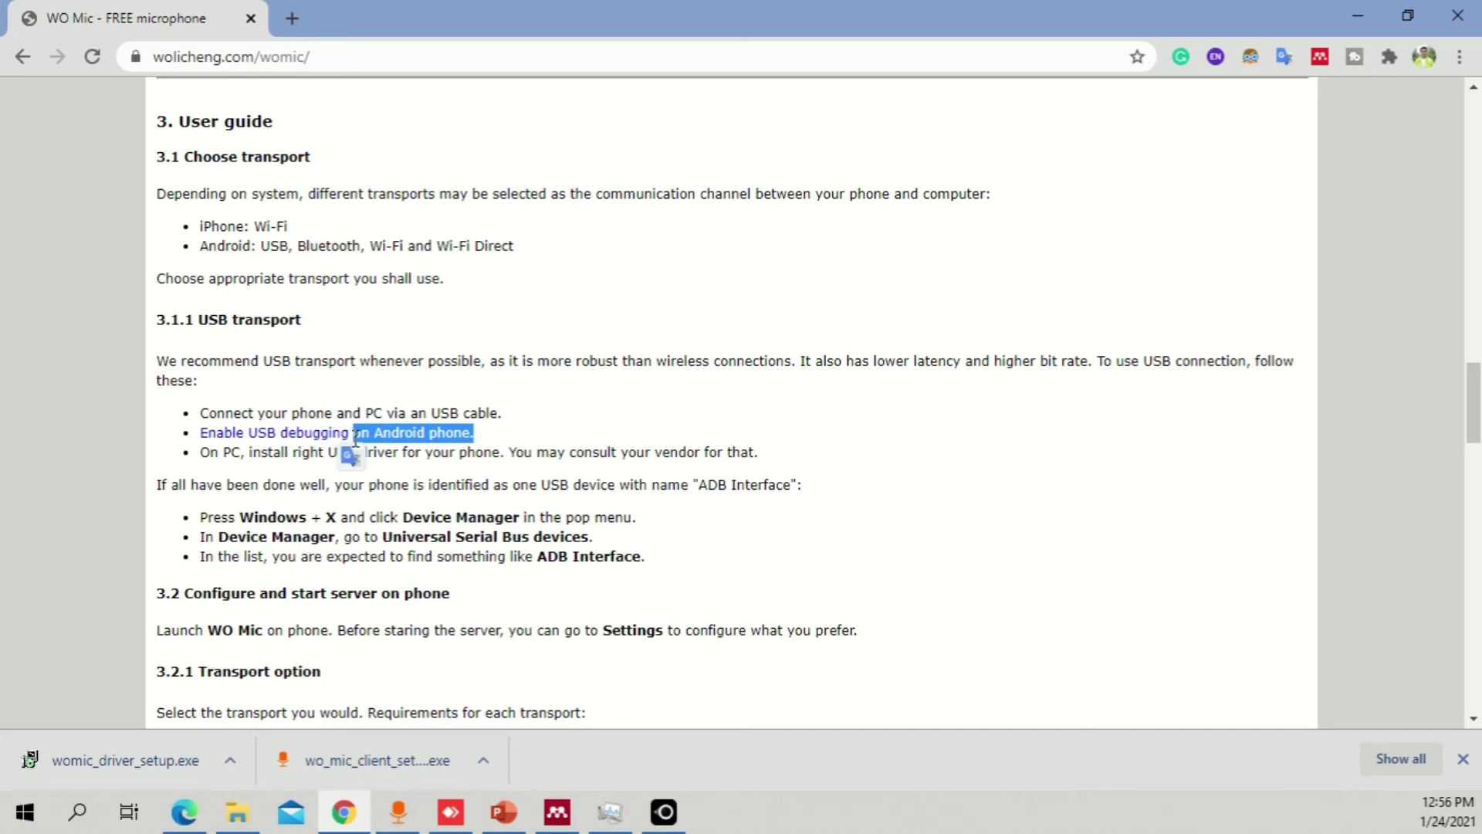
click(501, 452)
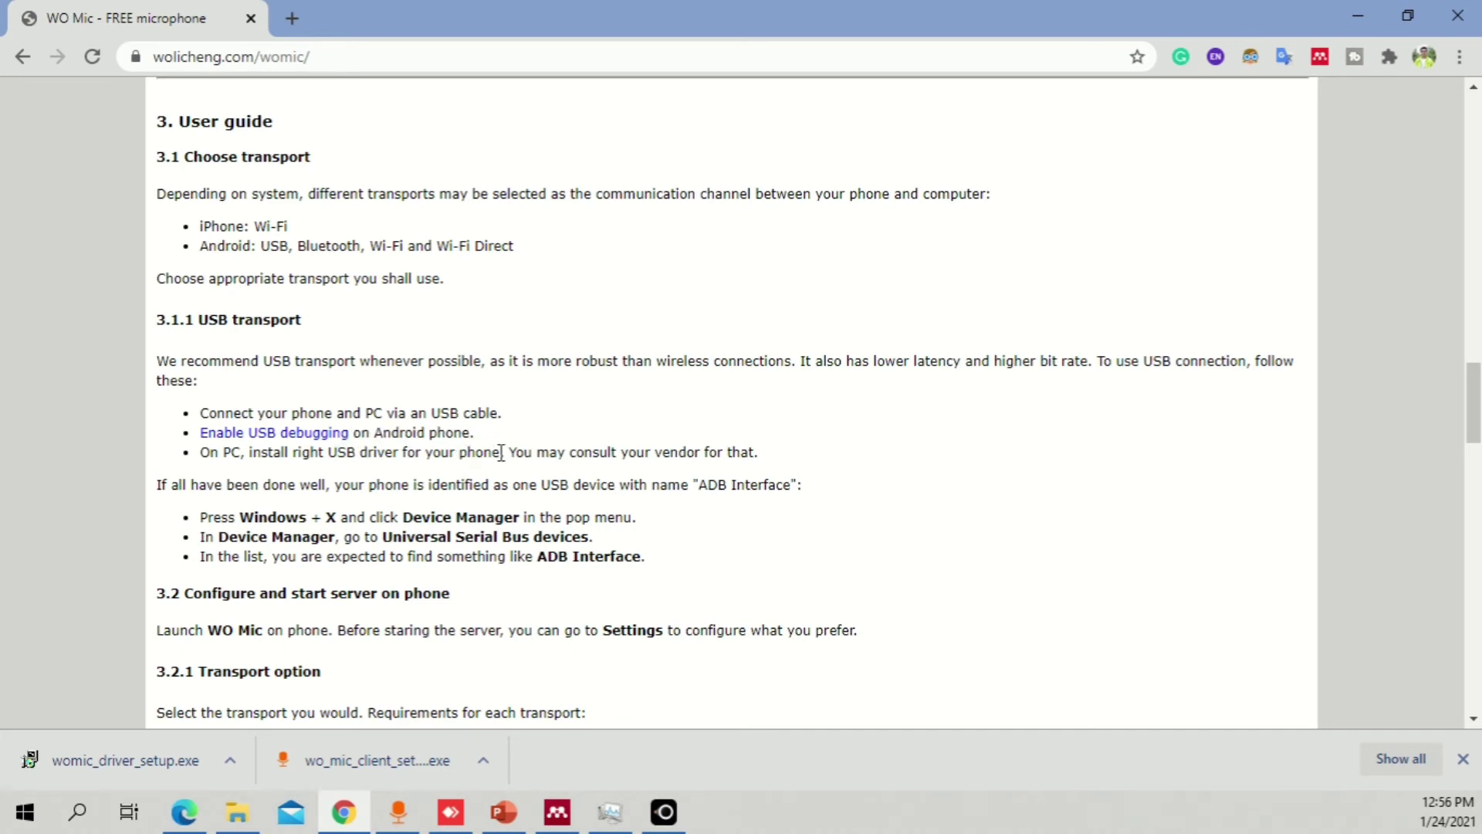
scroll(501, 452, up, 1)
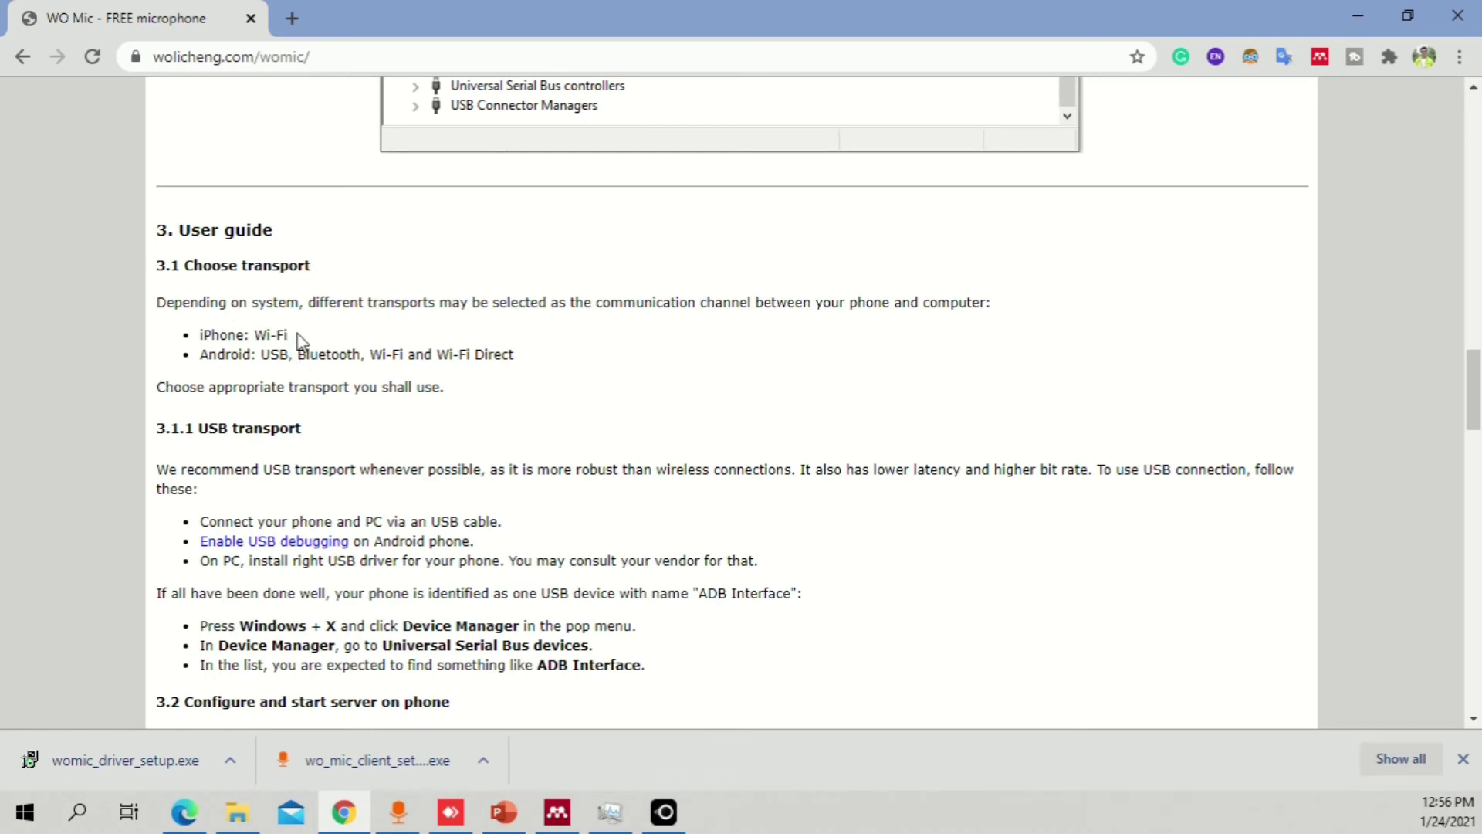
scroll(507, 347, down, 3)
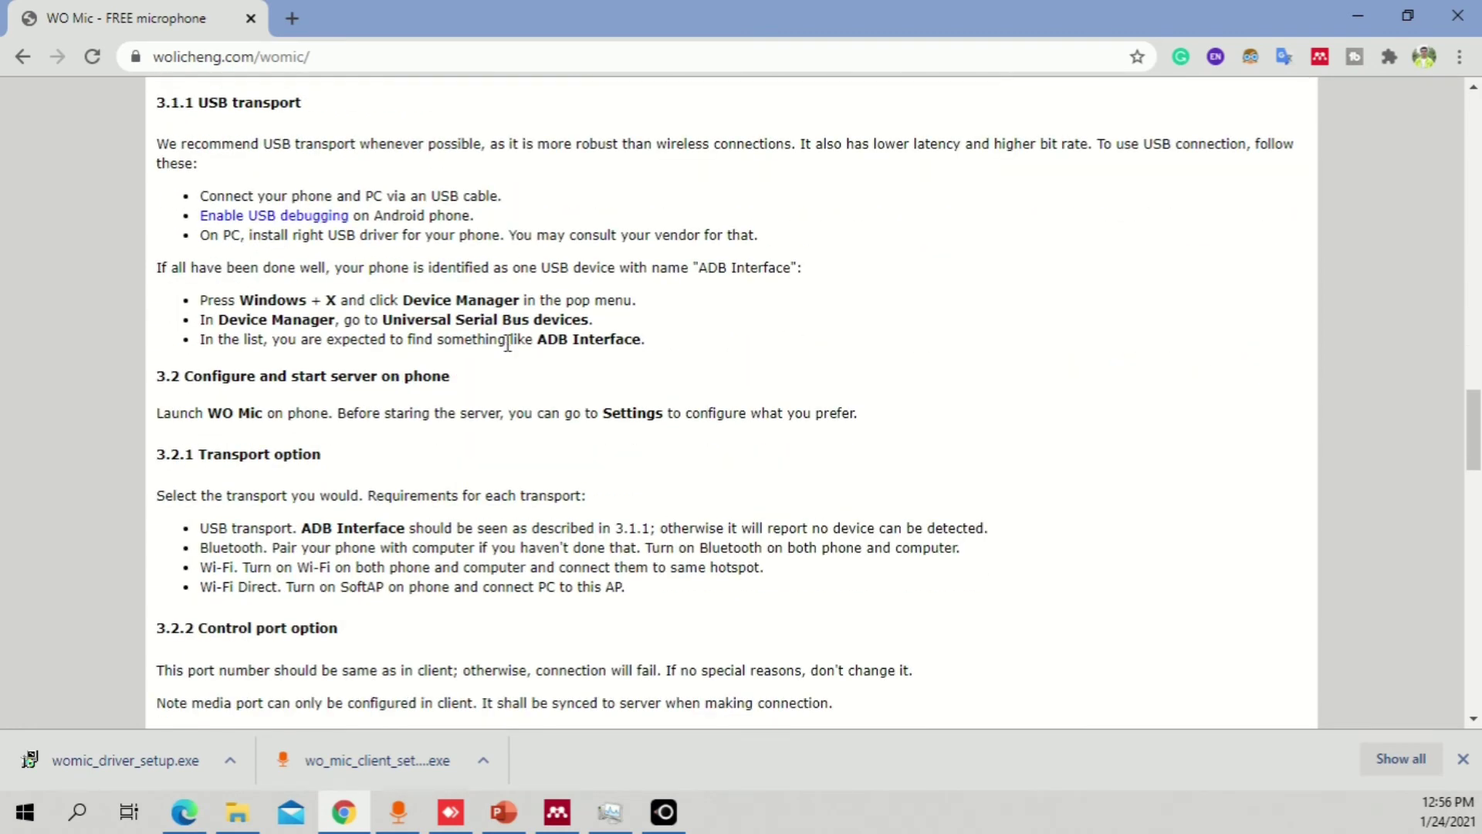
scroll(508, 342, up, 3)
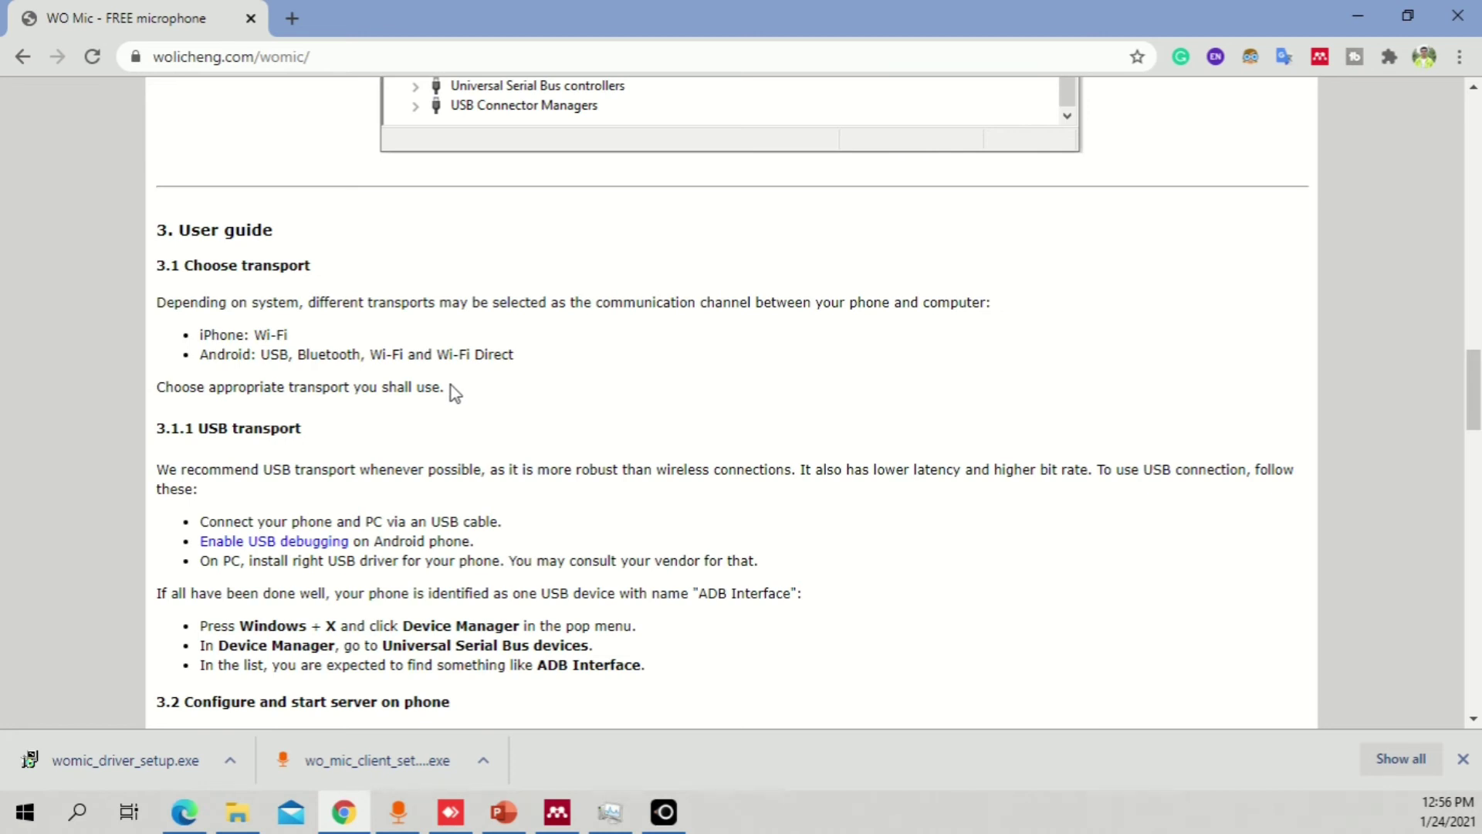
scroll(451, 386, down, 1)
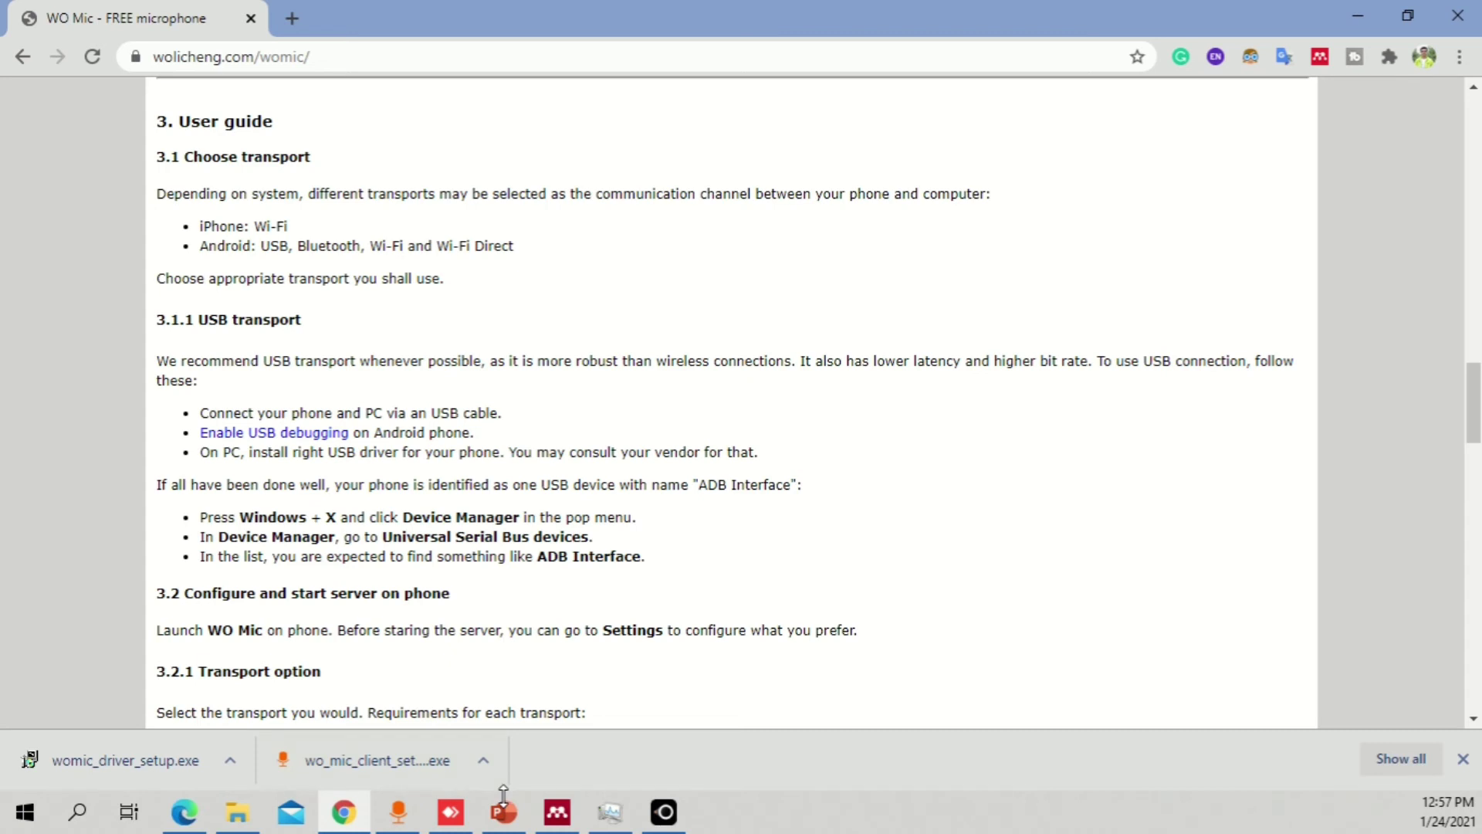
- Bring WO Mic Client forward and choose Connection > Disconnect
click(398, 812)
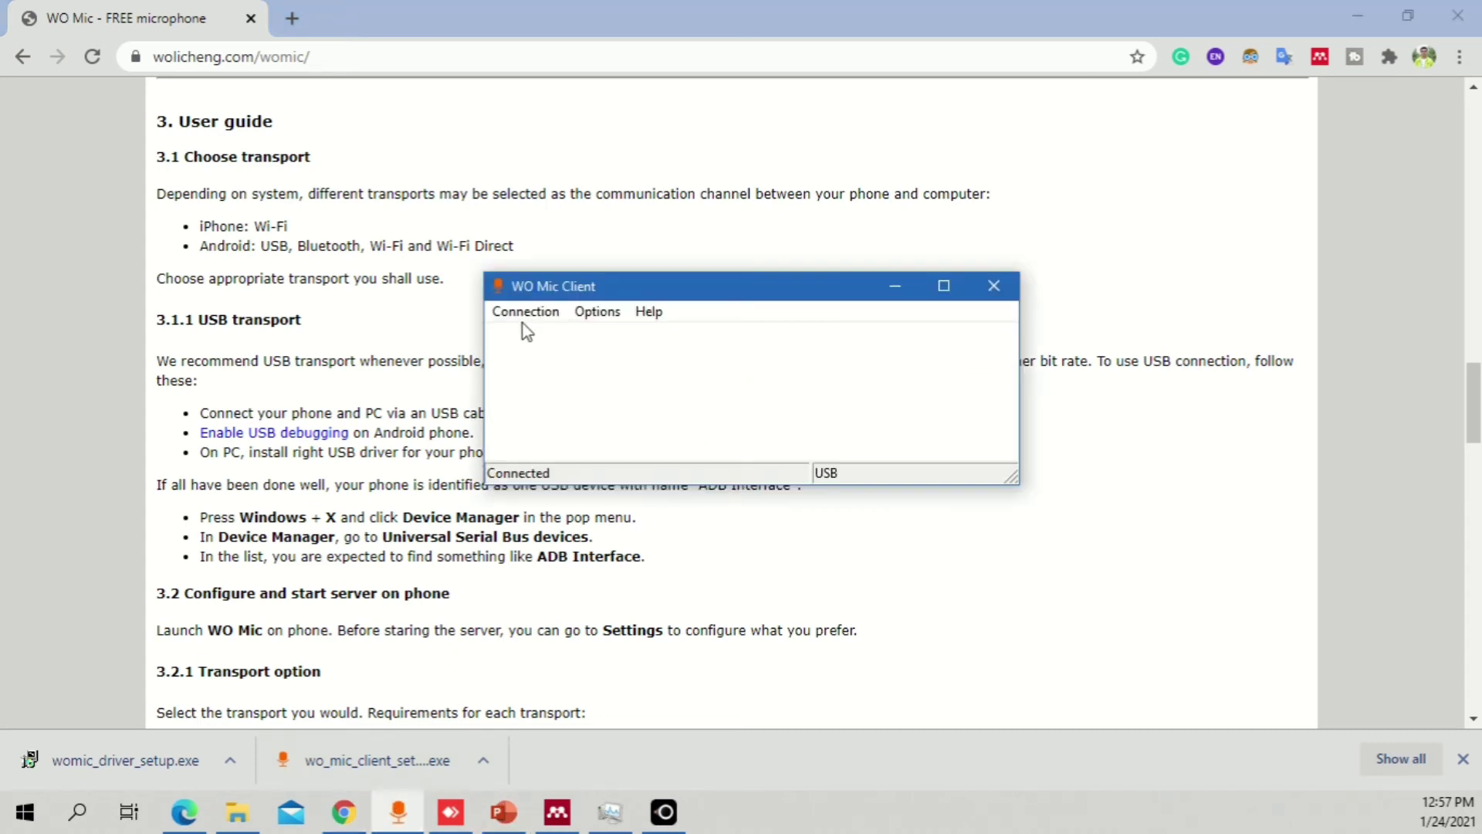
click(525, 313)
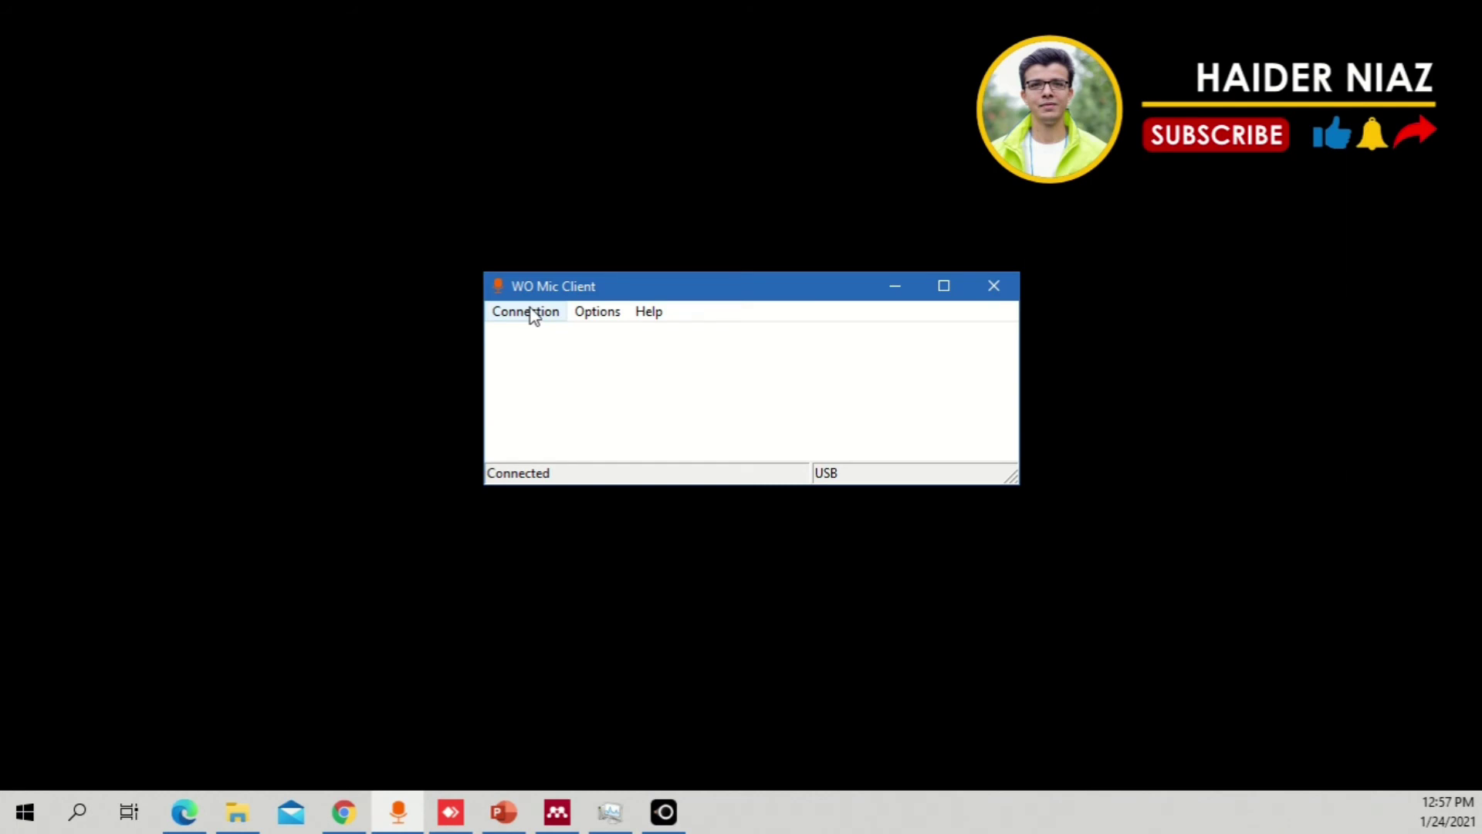
click(531, 317)
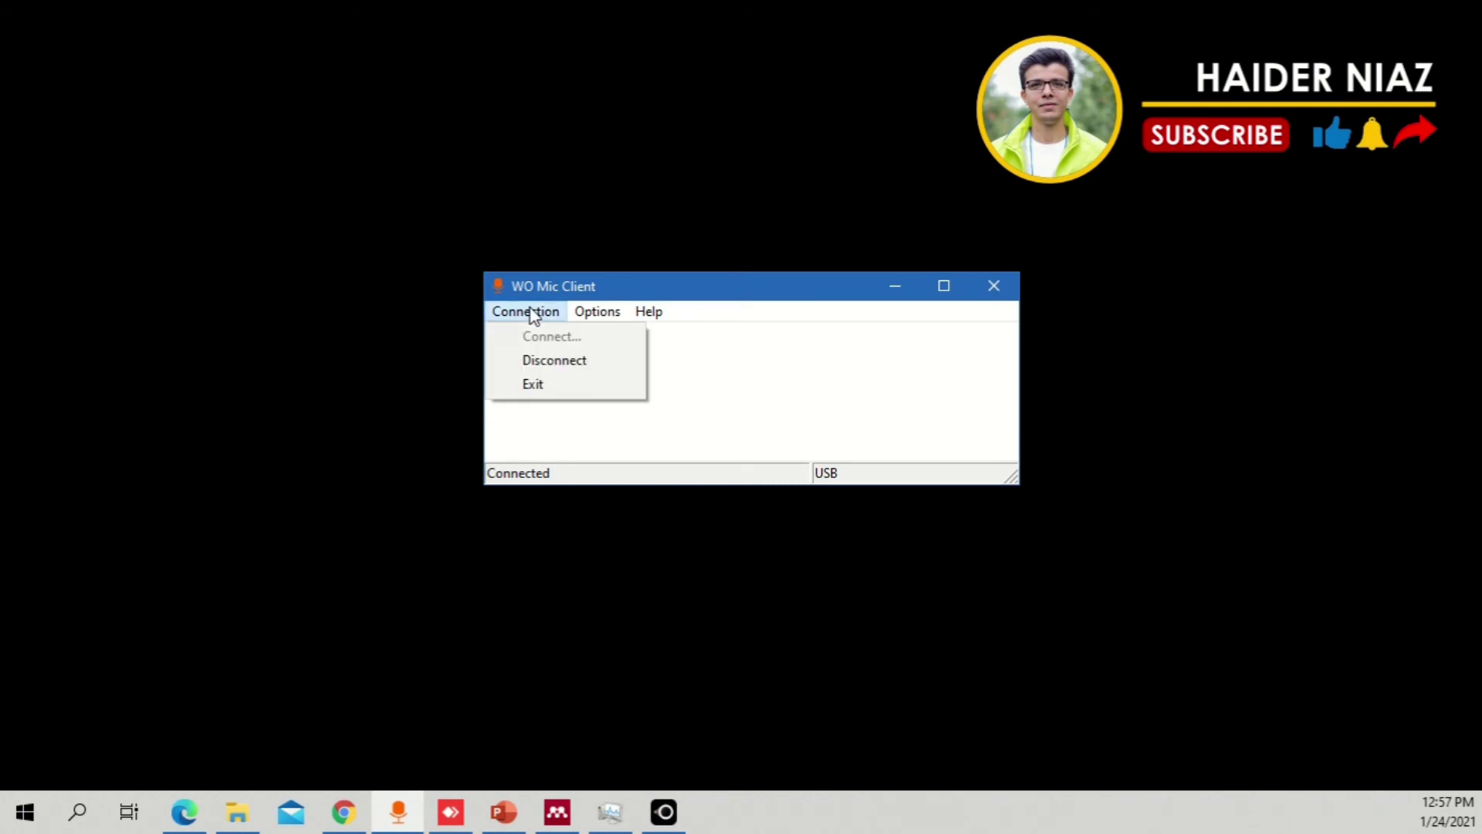
click(616, 361)
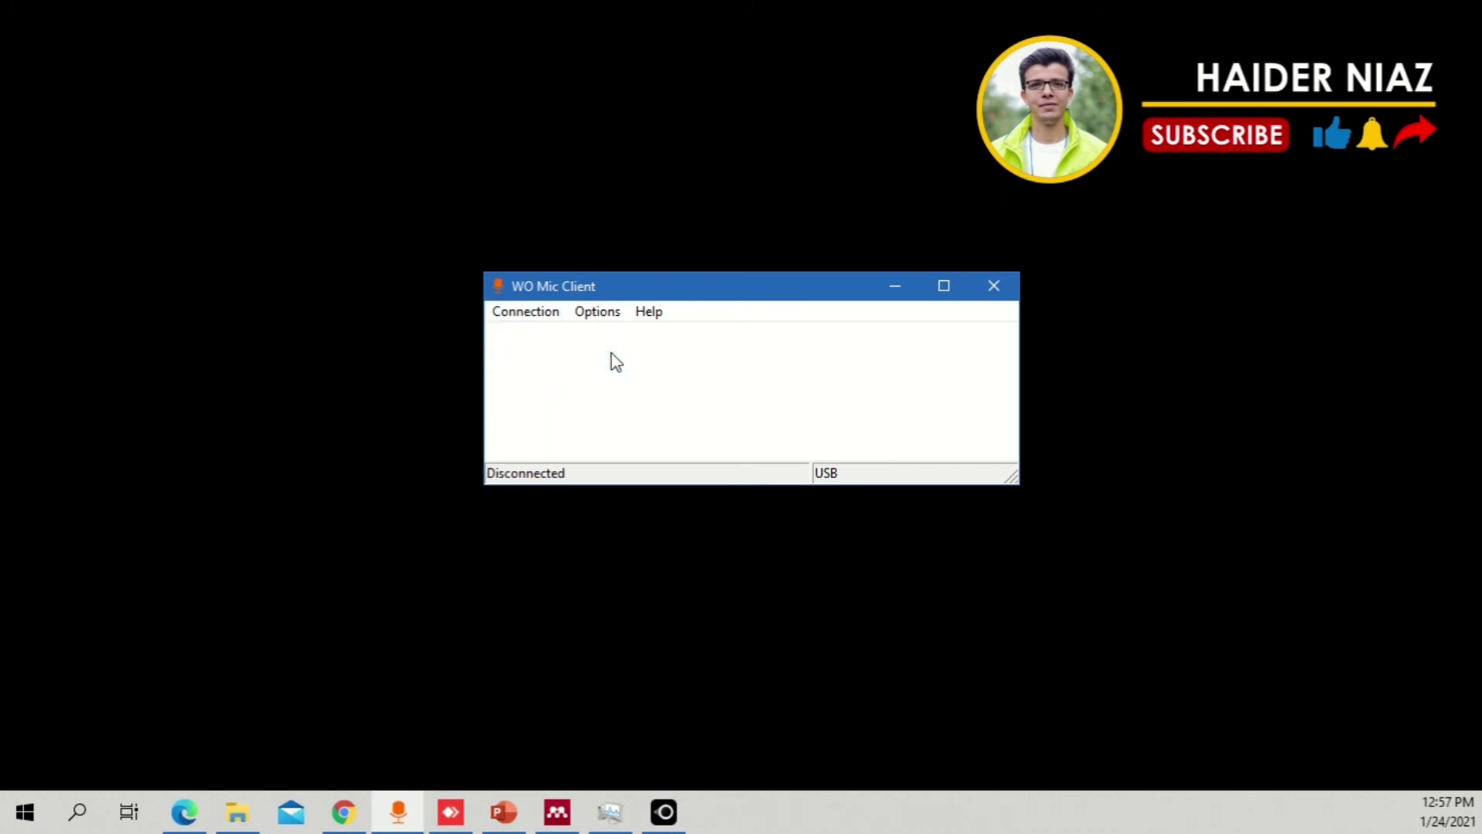
click(528, 318)
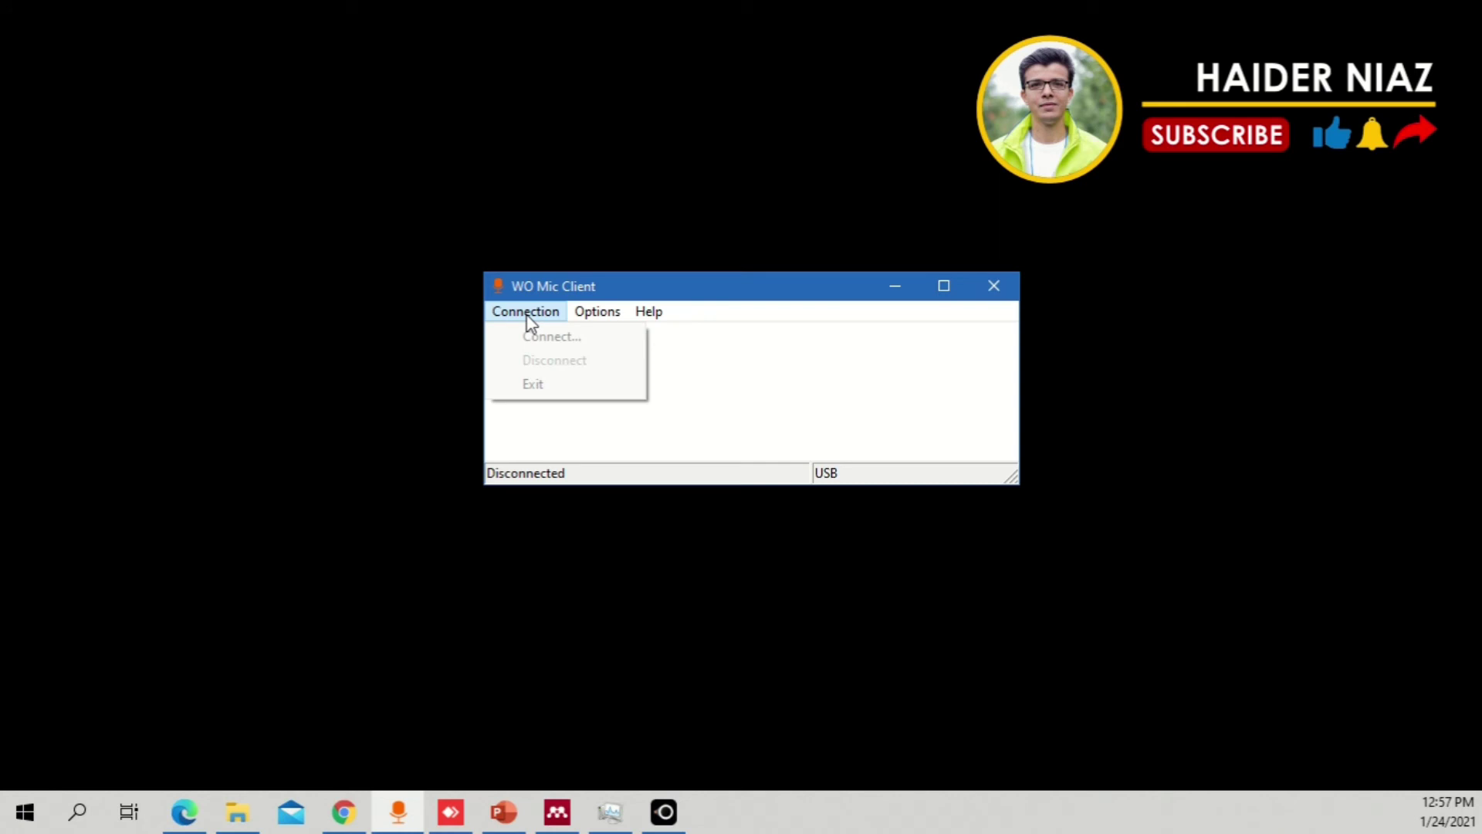
- In the Connect dialog, try Bluetooth transport with the phone as target, then revert to USB
click(601, 339)
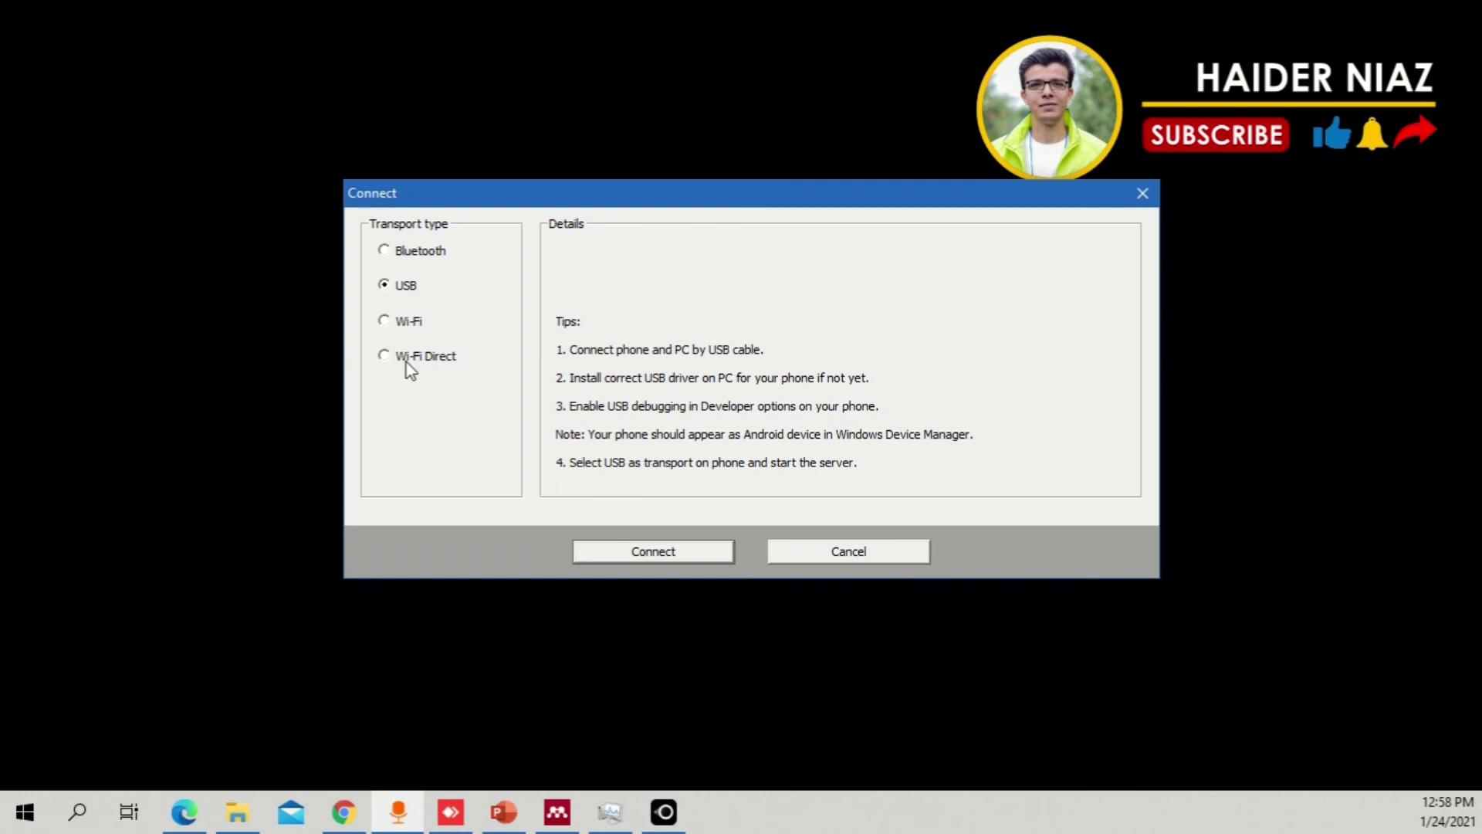
click(411, 255)
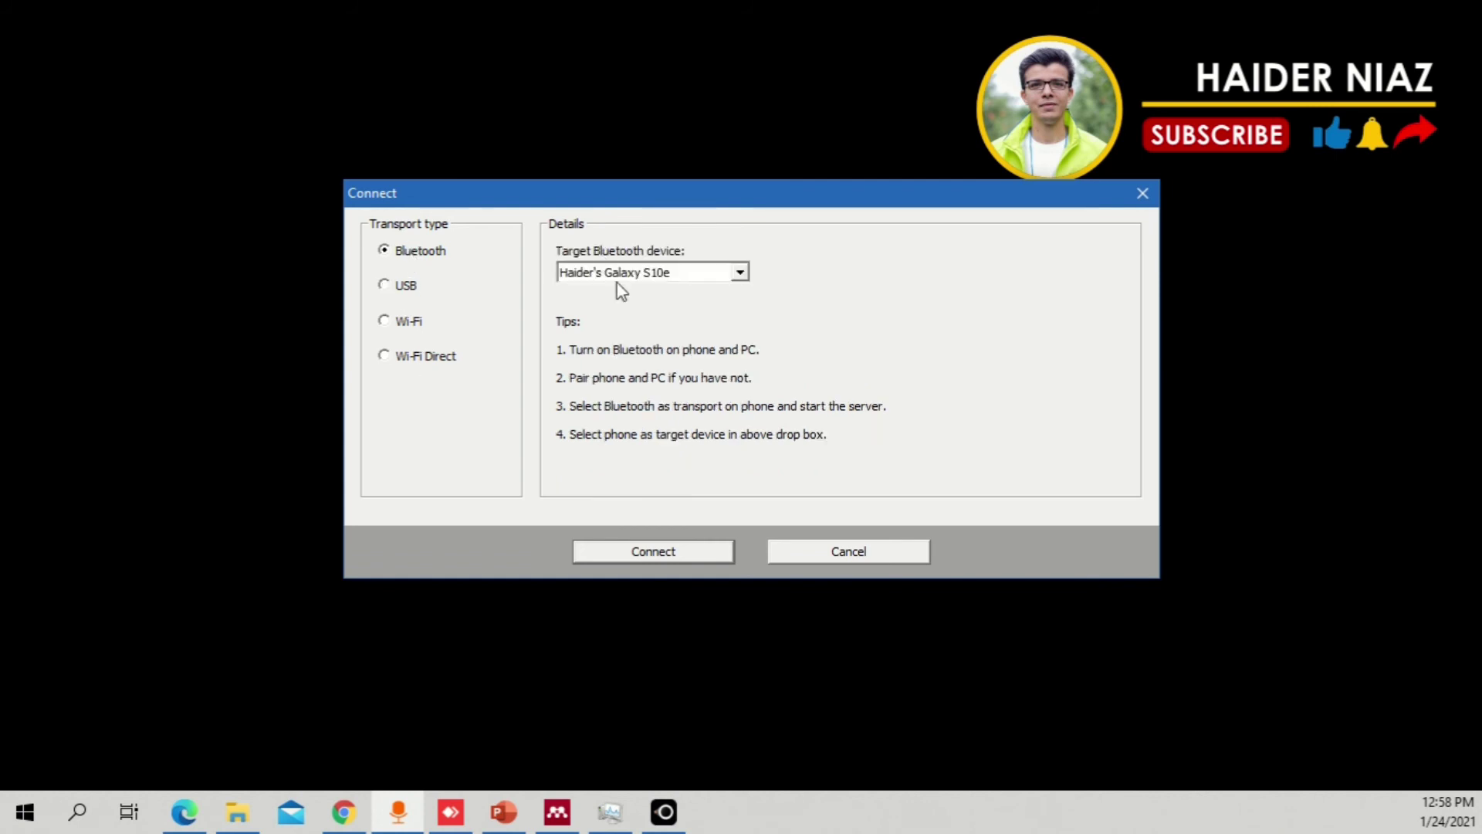
click(740, 272)
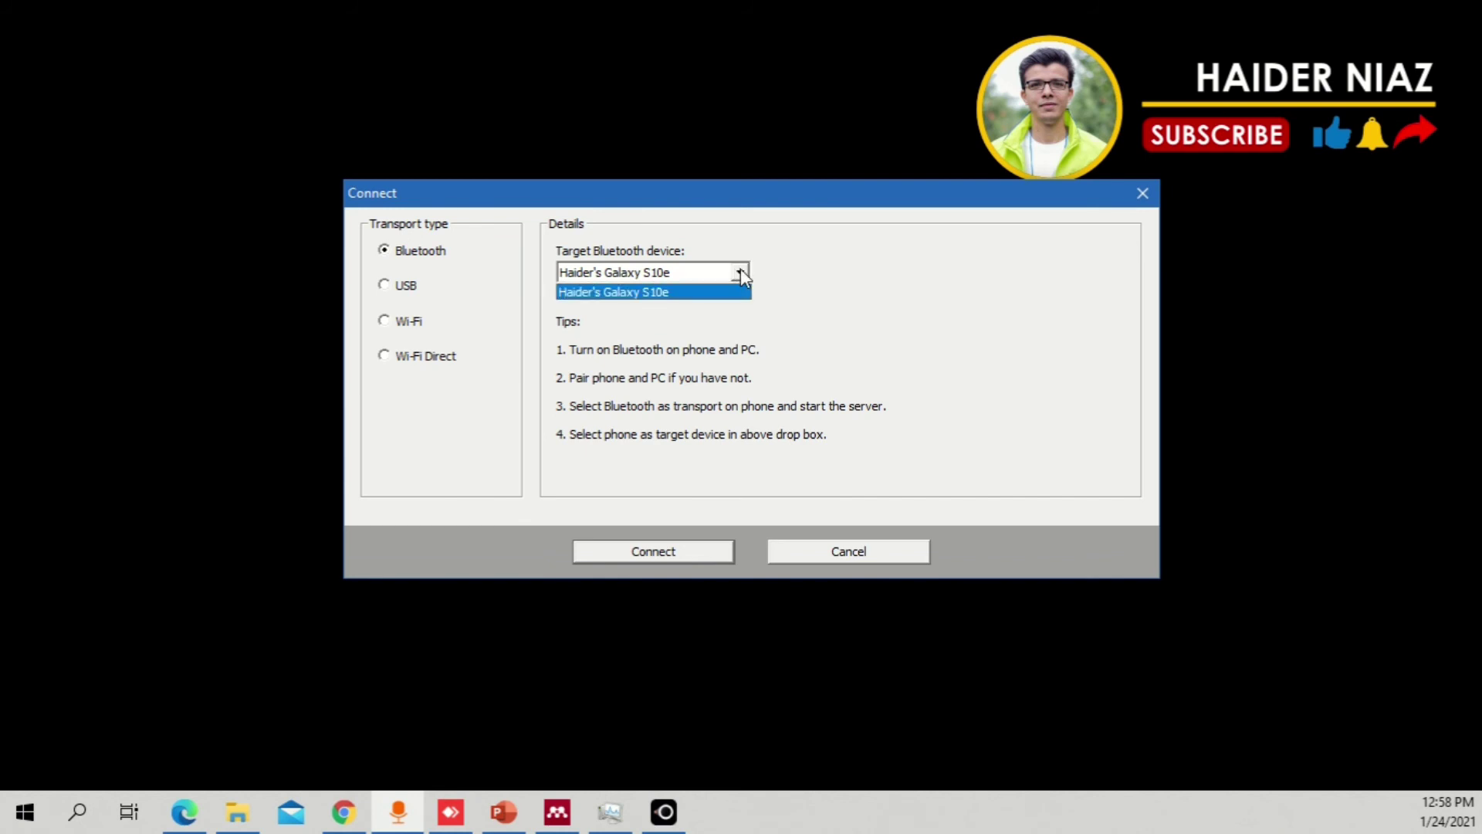
click(709, 293)
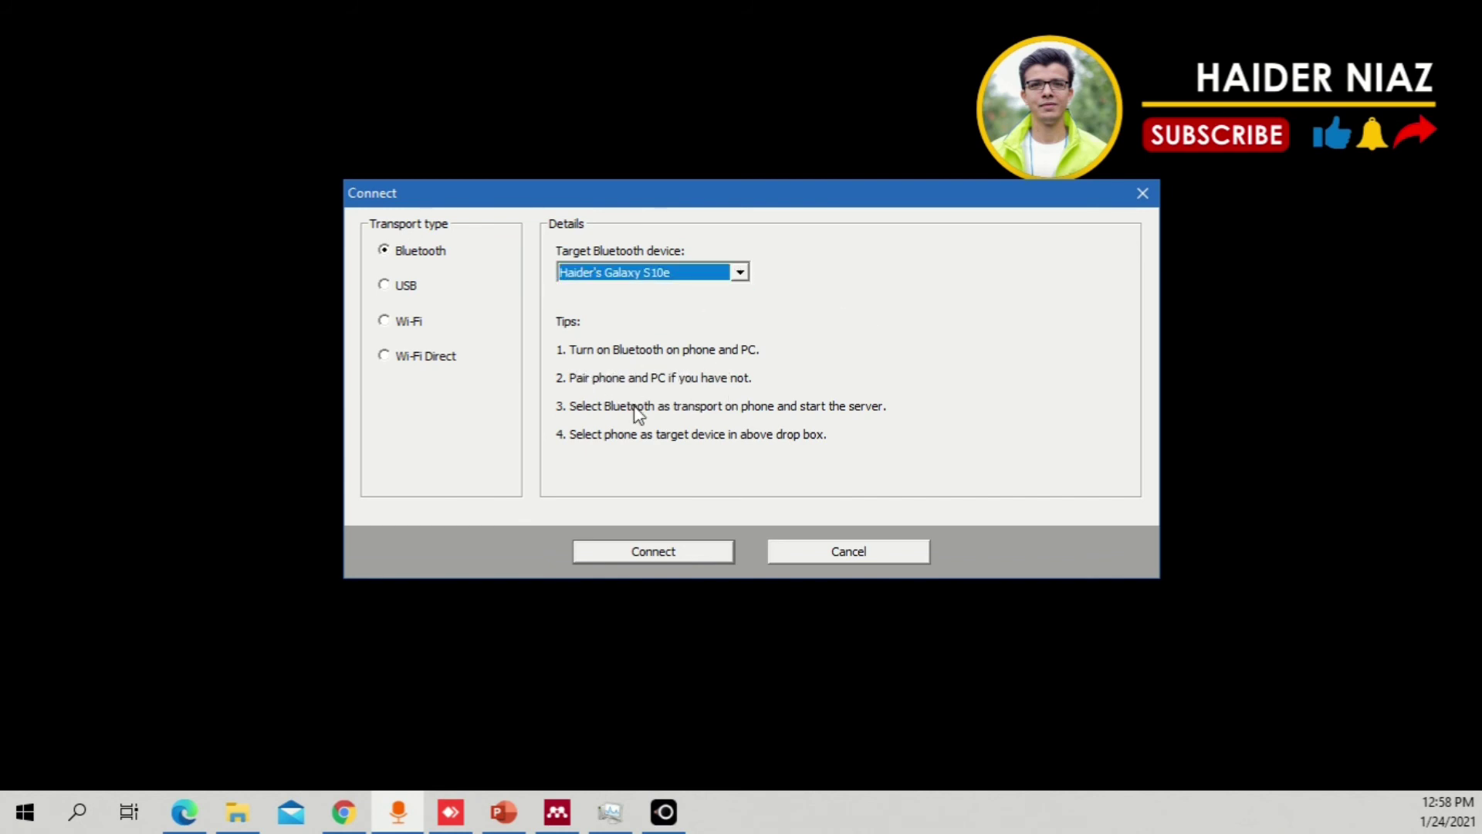
click(391, 287)
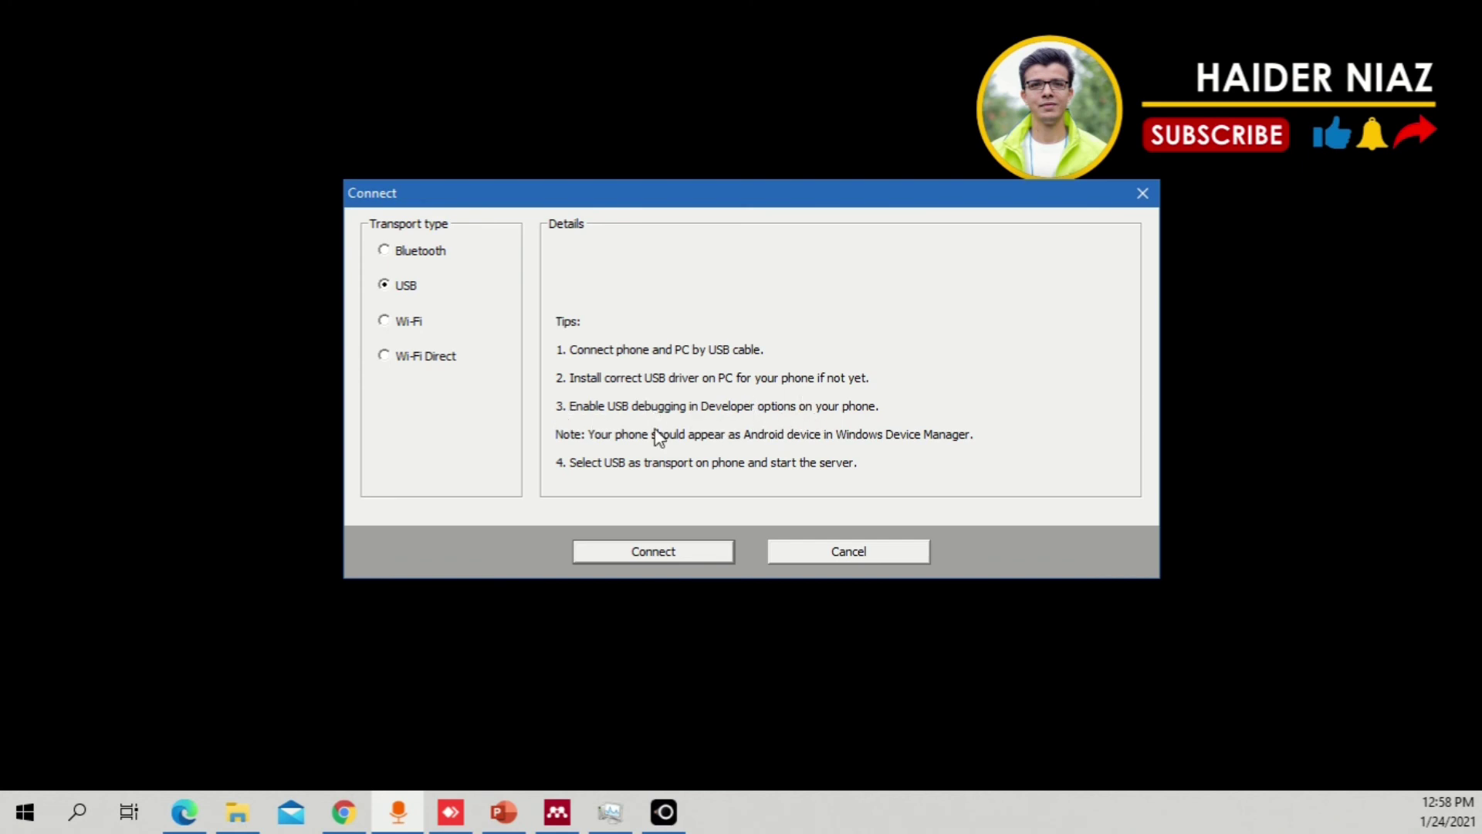
- Check Wi-Fi's phone IP 192.168.0.2, then connect over USB and return to the slideshow
click(400, 325)
drag(646, 275, 557, 271)
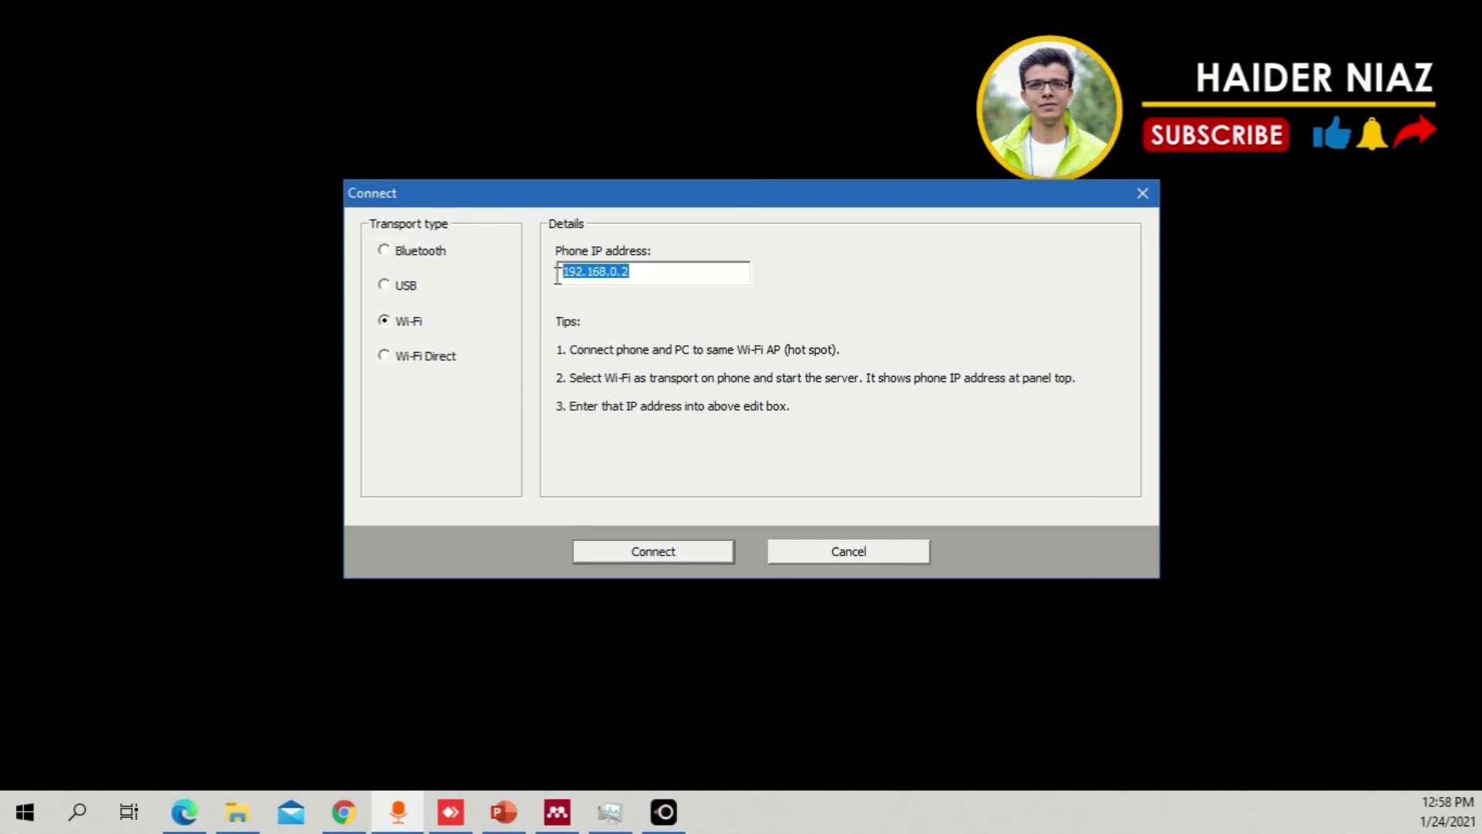
click(616, 275)
click(645, 276)
click(394, 288)
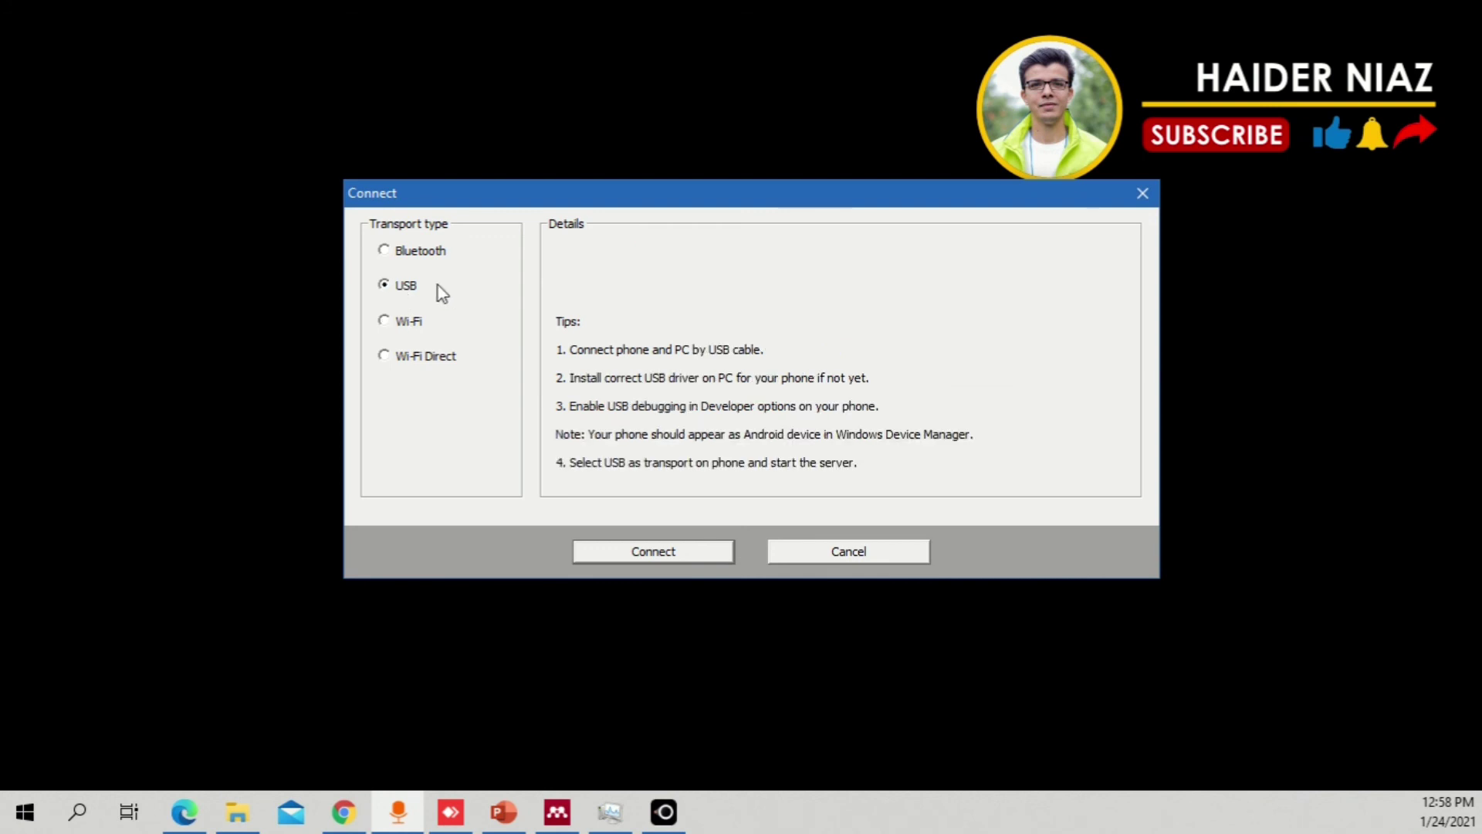
click(685, 547)
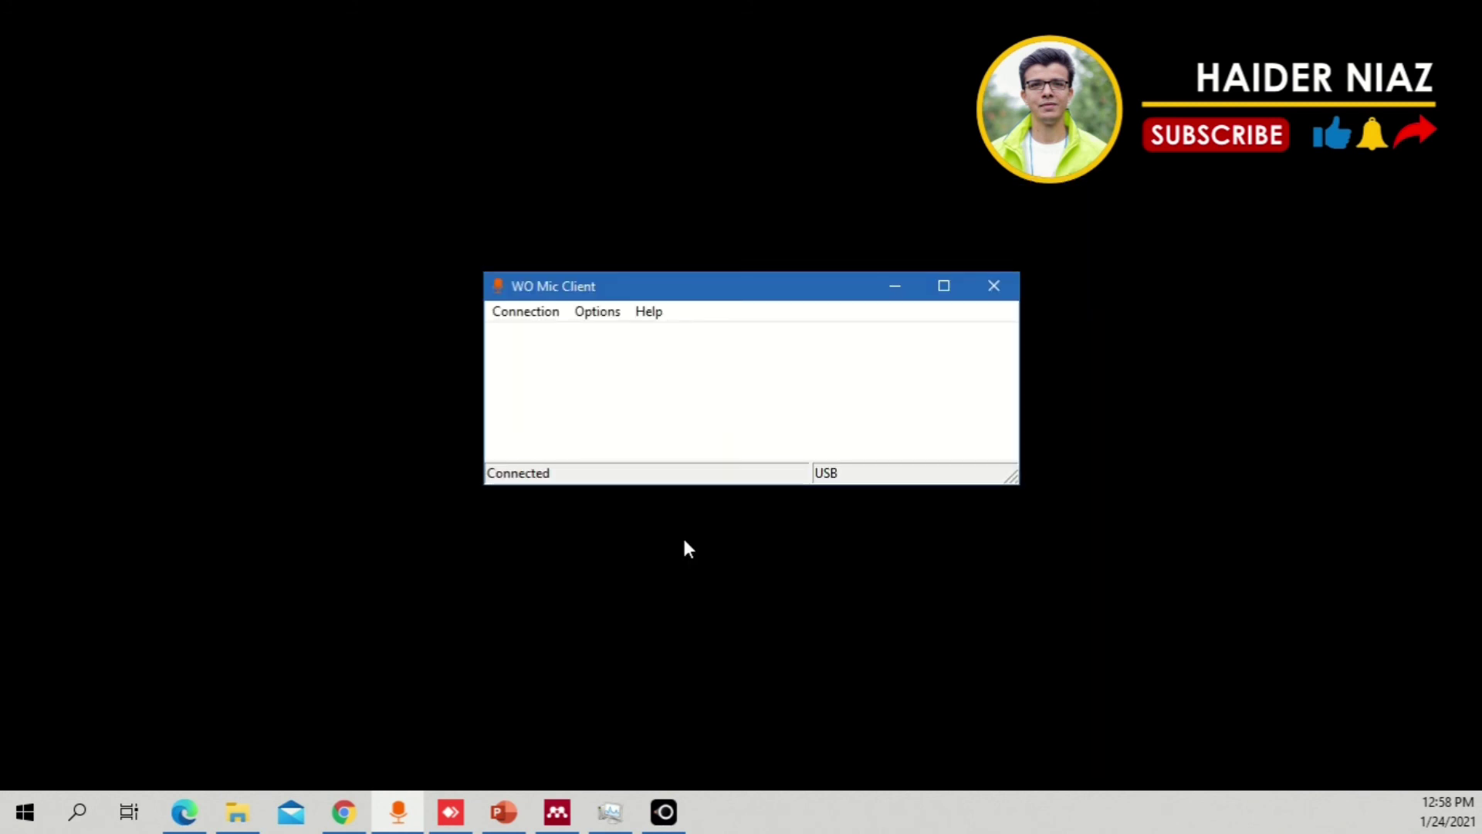
click(520, 796)
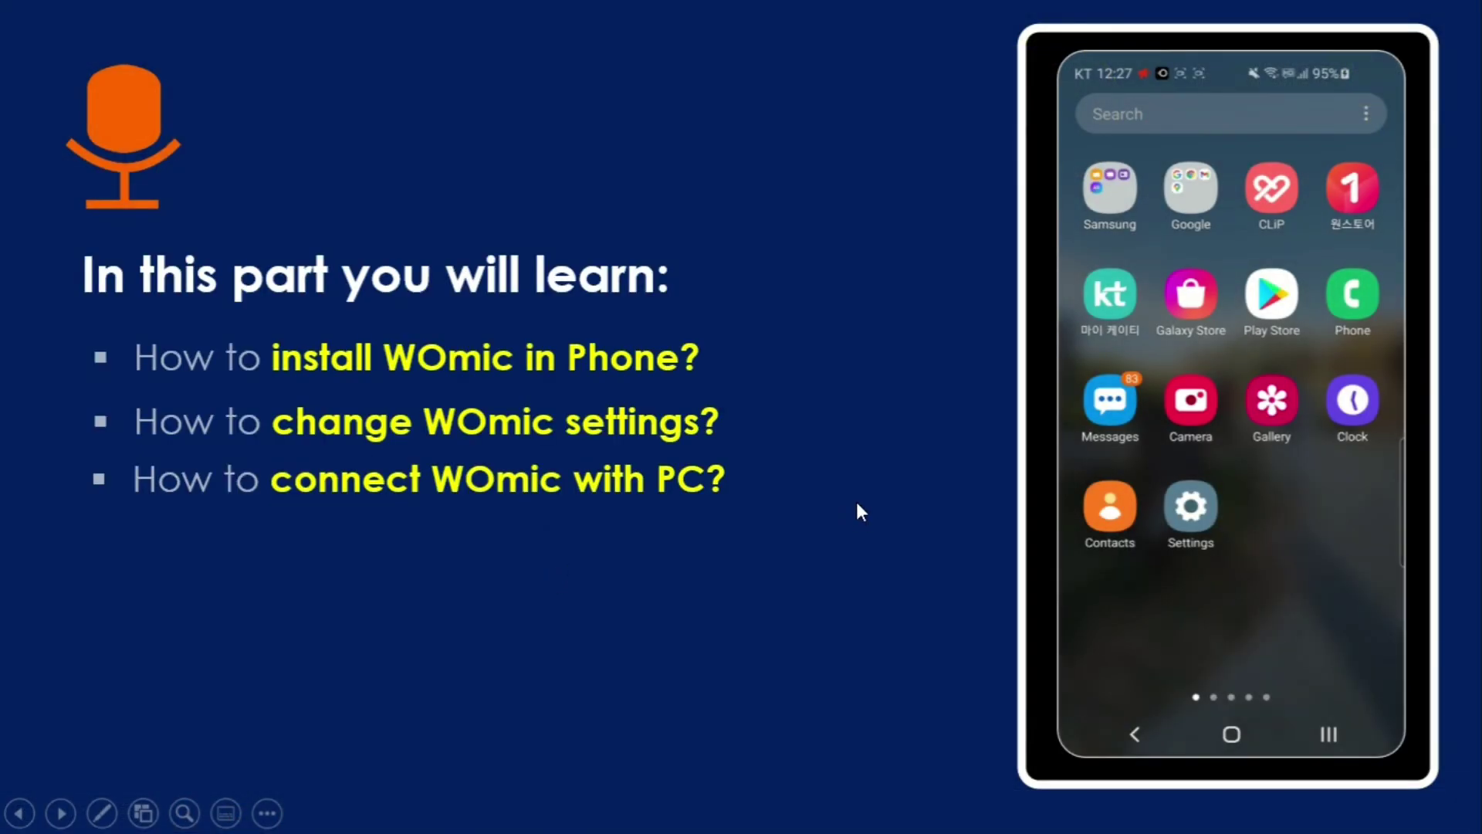